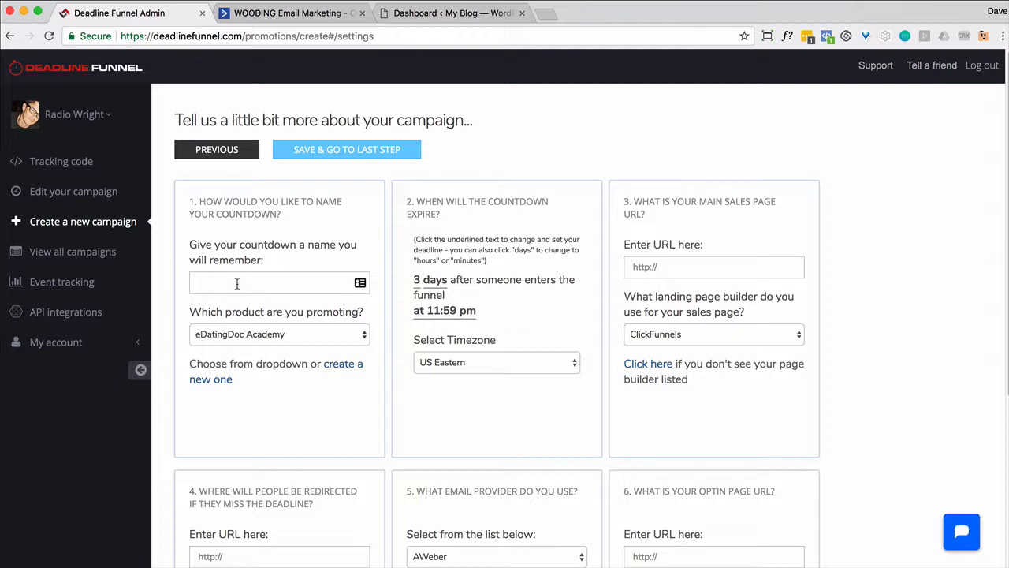
- Name the countdown "DF AC WP" and set it to expire after 5 days in the US Eastern time zone
click(236, 284)
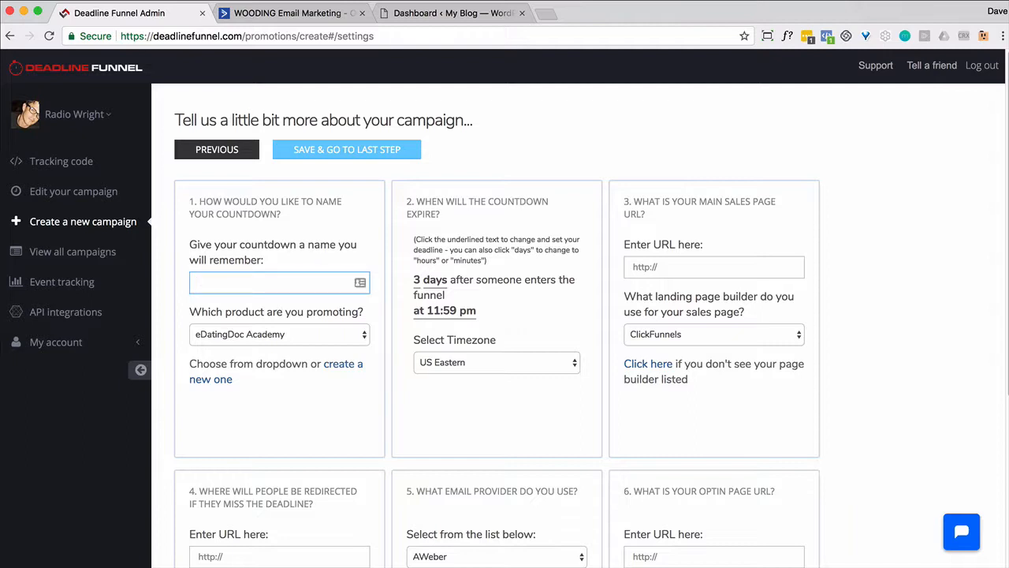
text(DF AC WP)
click(416, 281)
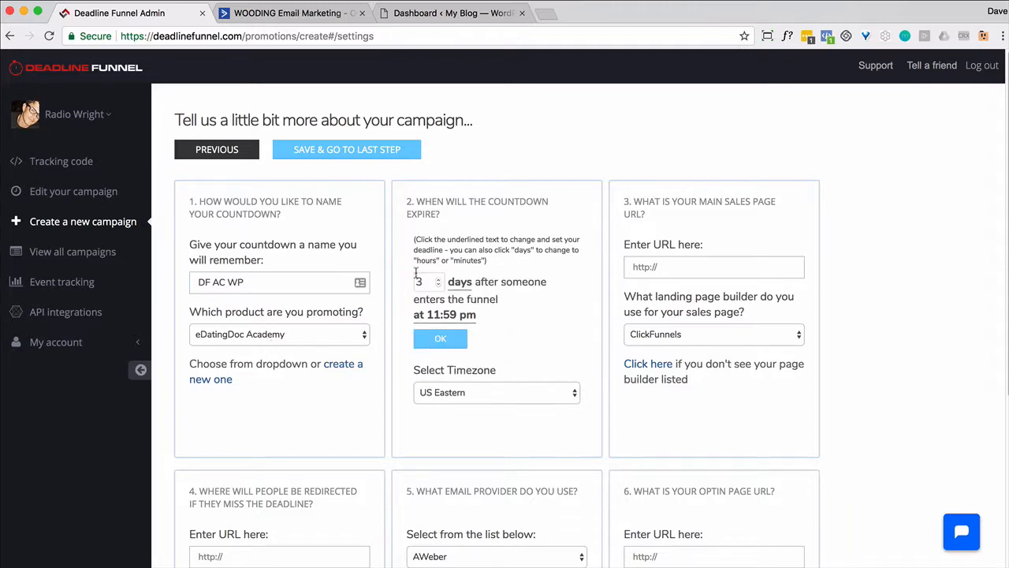
text(4)
click(560, 313)
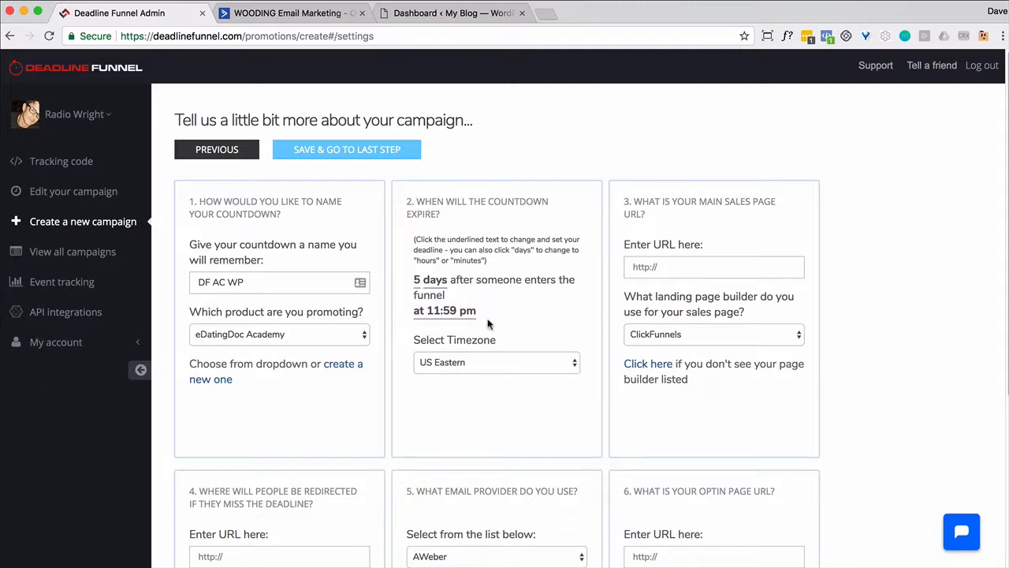
click(514, 359)
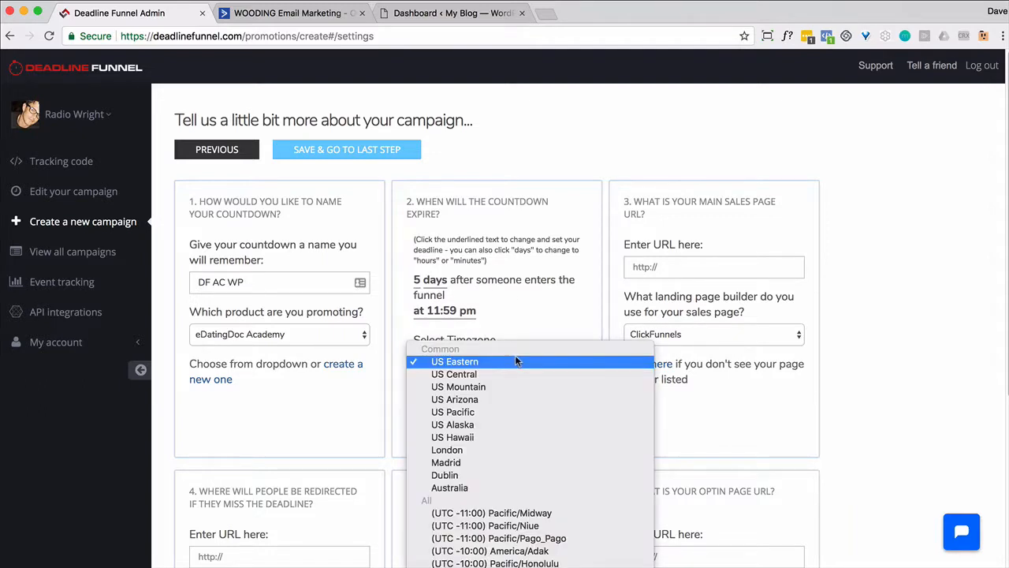
click(515, 359)
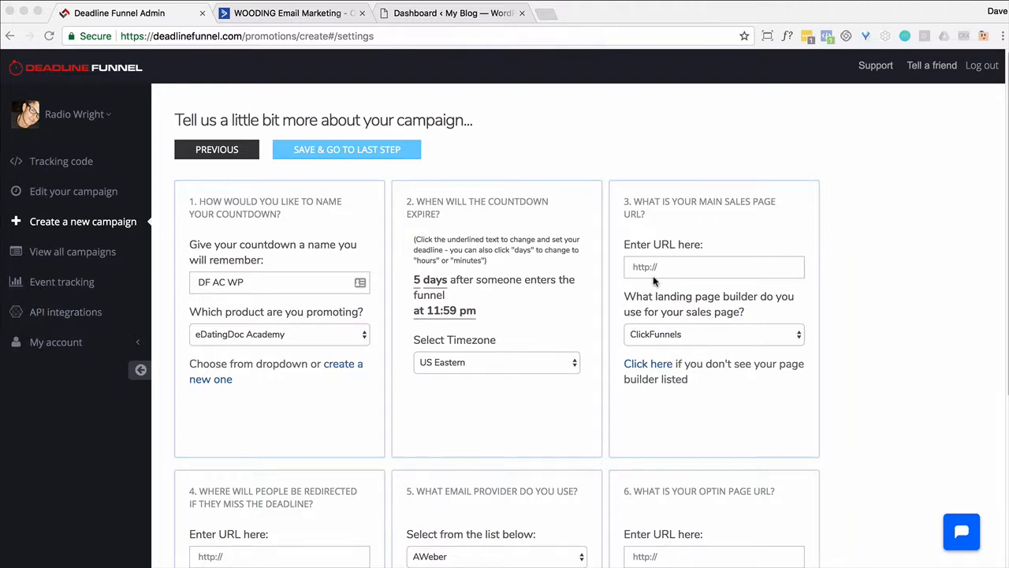
click(678, 270)
text(wwwgo.com/wp/my-special-promotion/)
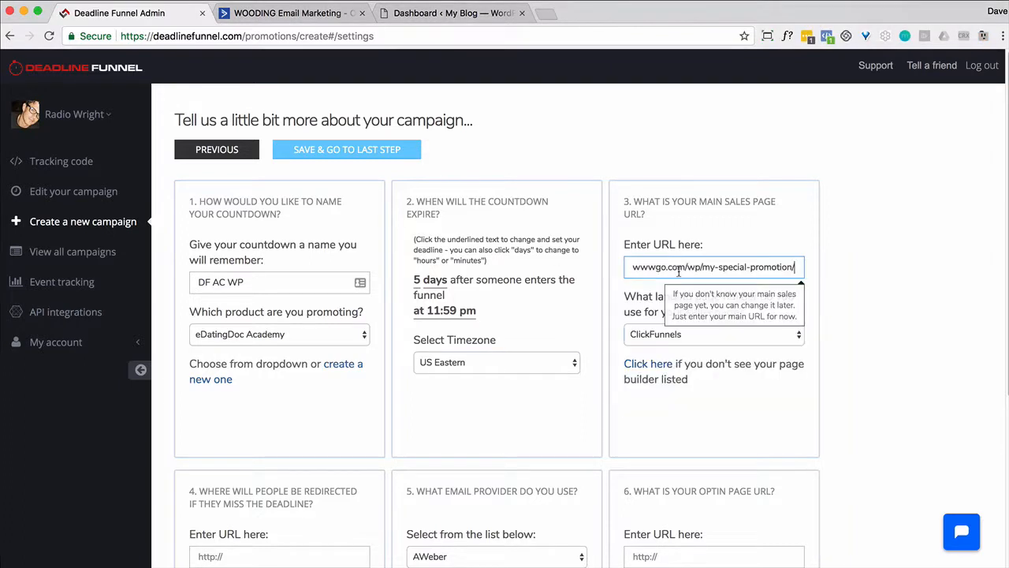
click(934, 296)
click(784, 337)
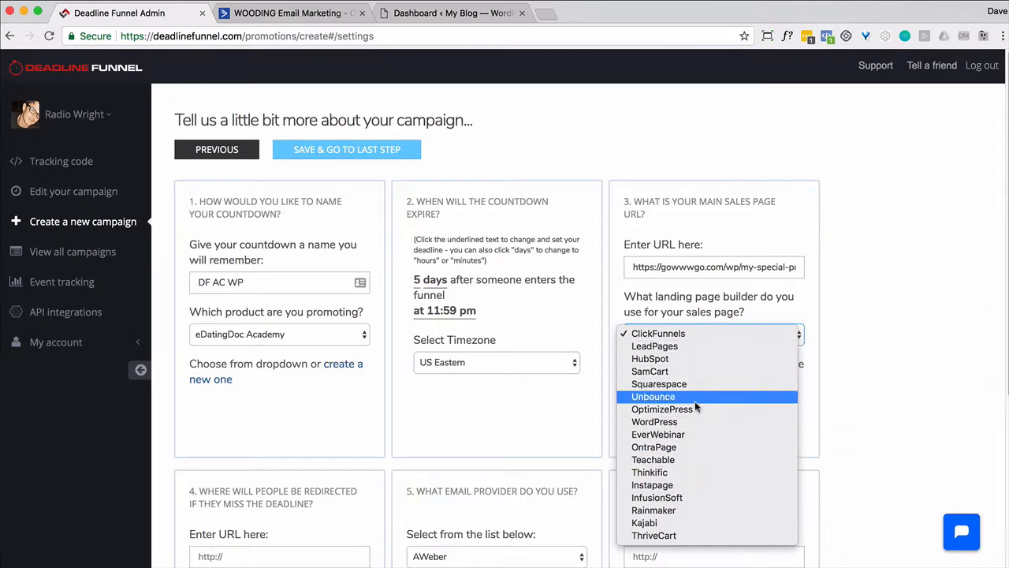
click(695, 421)
scroll(860, 384, down, 3)
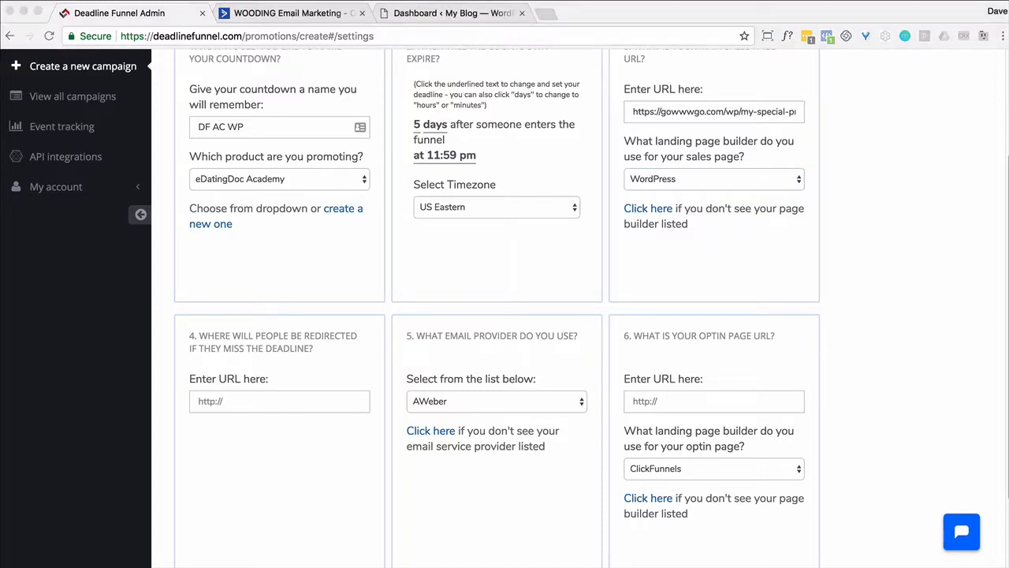
click(232, 400)
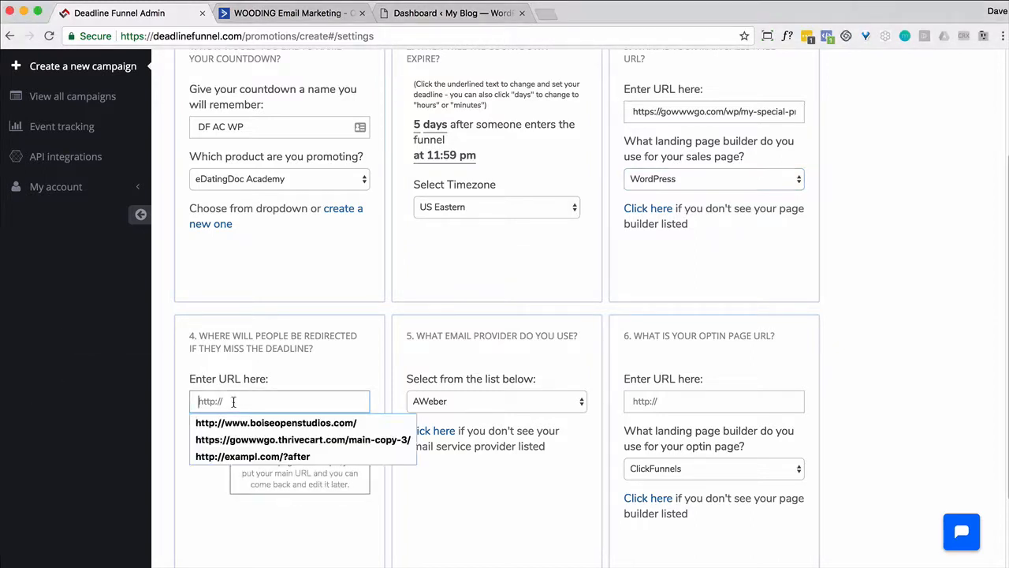
text(gowwwgo.com/wp/sorry-you-missed-it/)
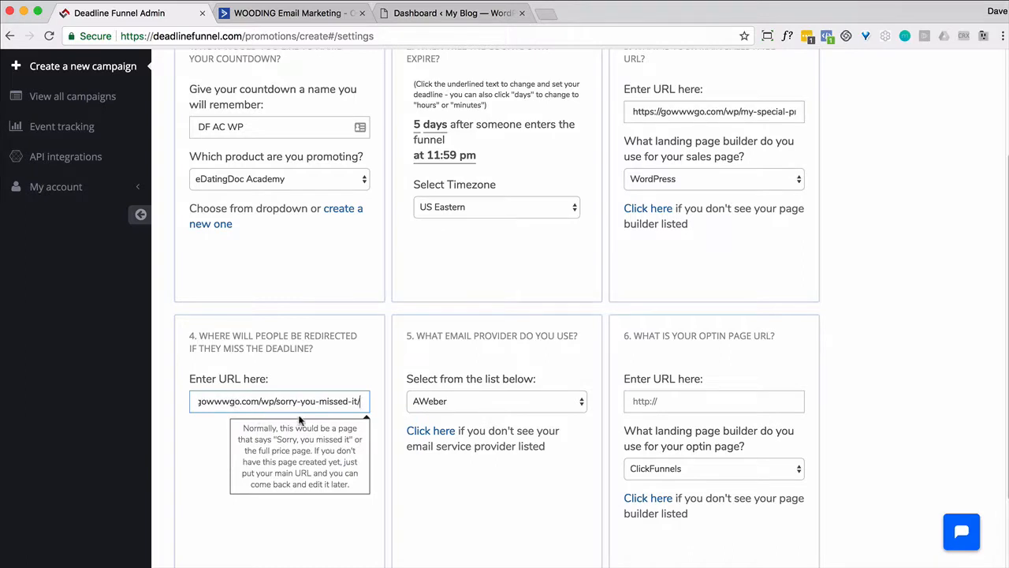
click(478, 401)
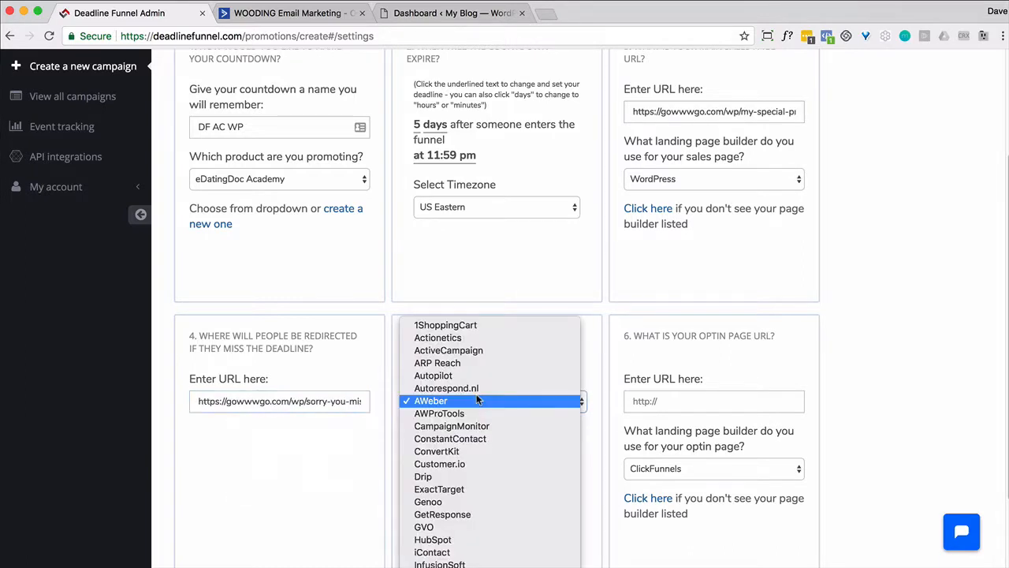
click(474, 350)
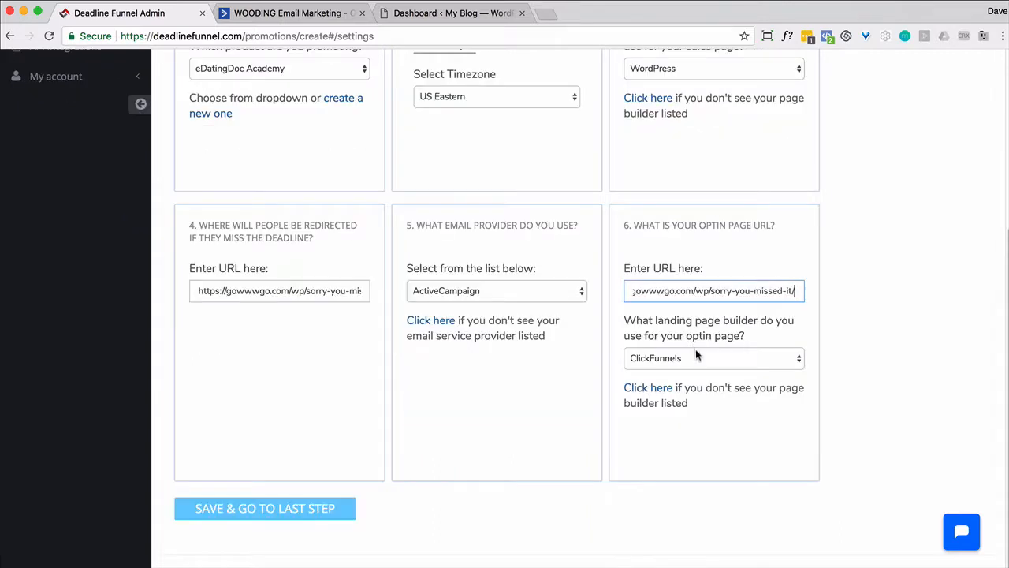
click(695, 350)
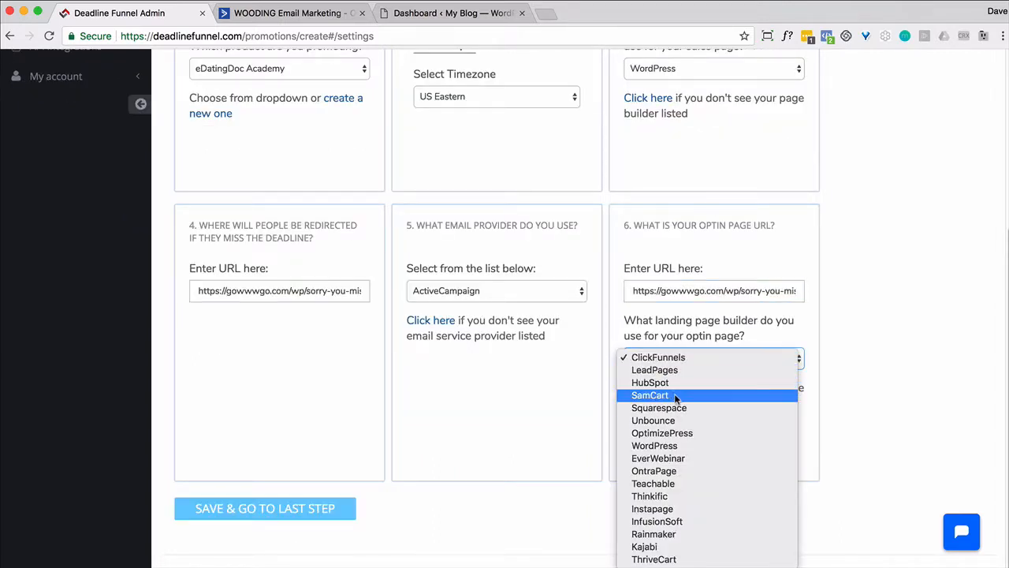
click(679, 446)
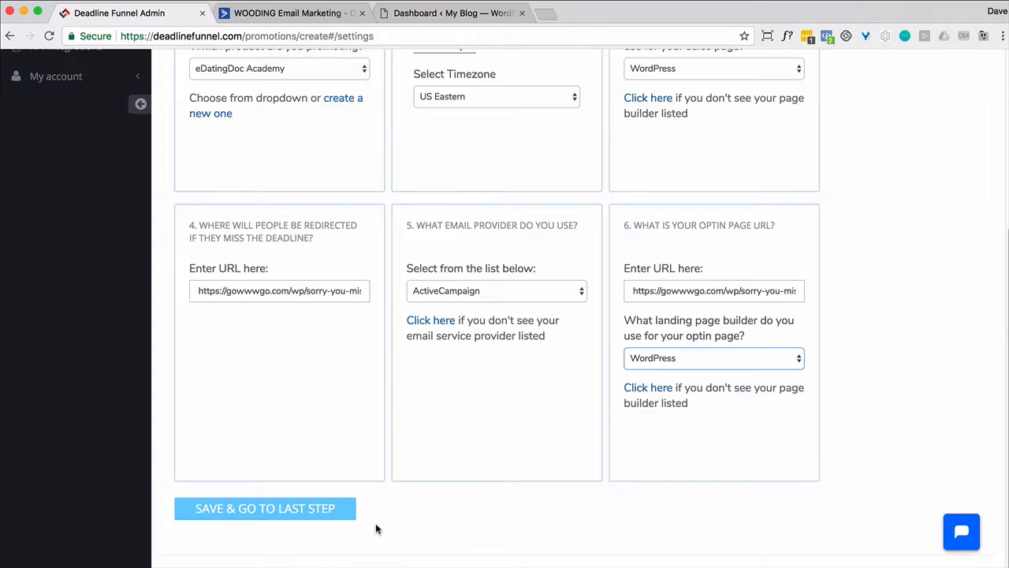
click(304, 514)
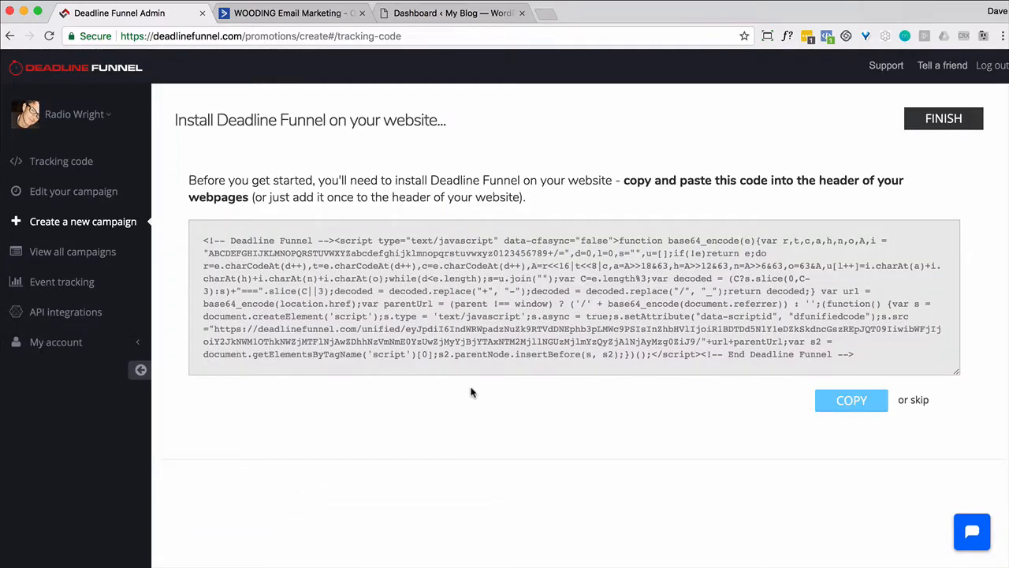
- Copy the Deadline Funnel installation code and finish the campaign creation
click(847, 400)
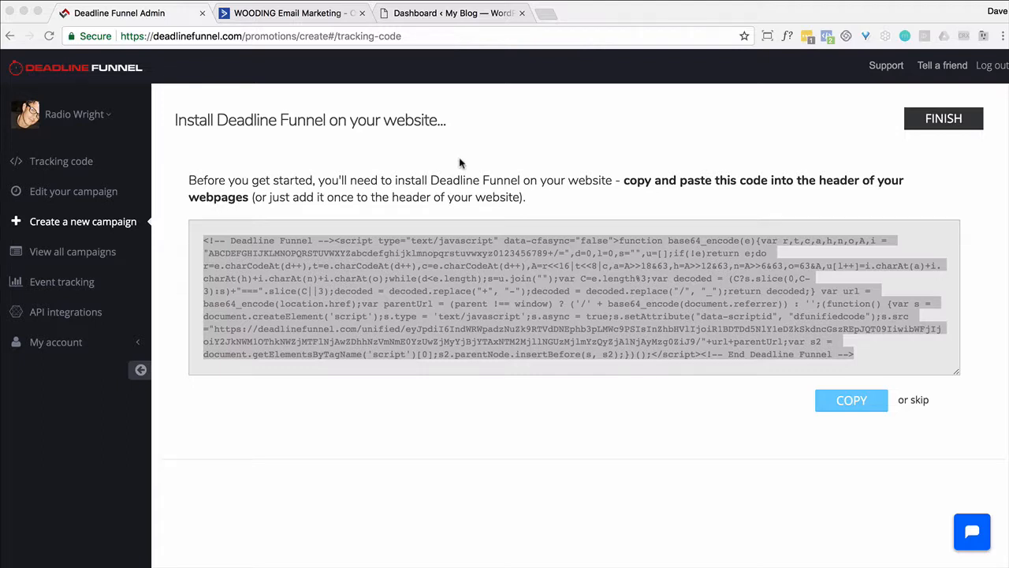
click(928, 120)
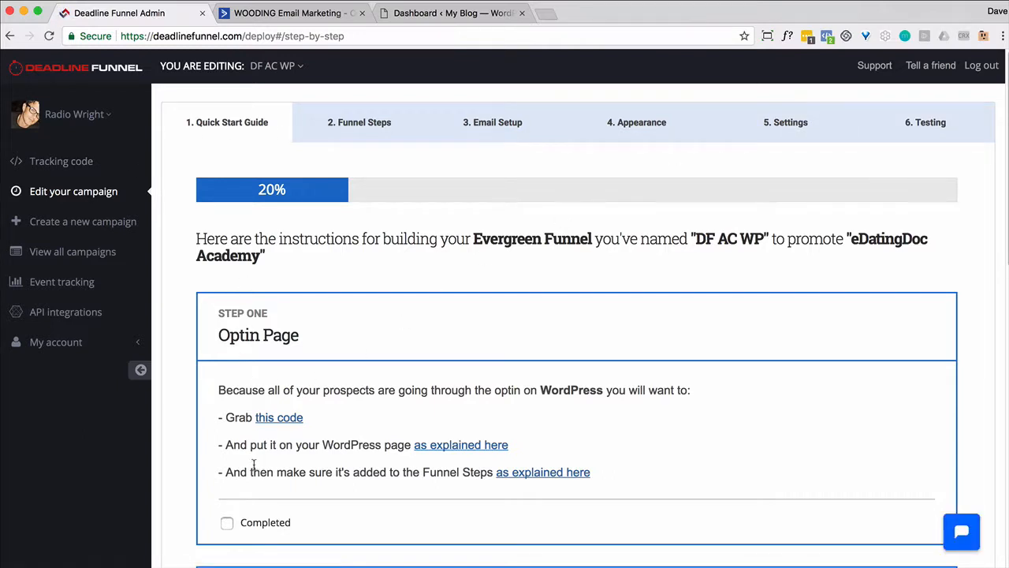
- Delete the funnel step that starts the deadline when someone opts in on the sorry-you-missed-it page
scroll(314, 271, down, 7)
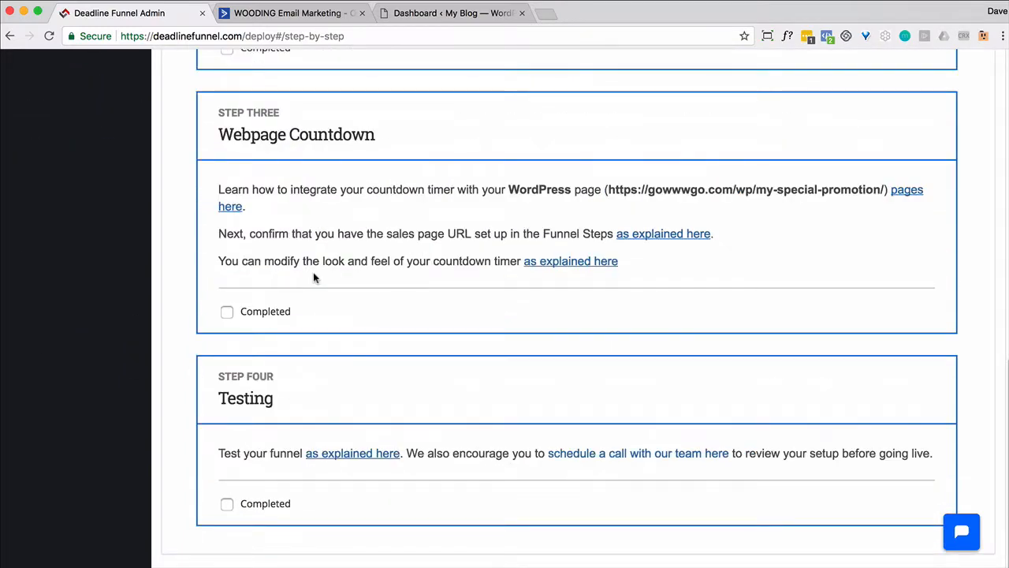
scroll(313, 272, up, 10)
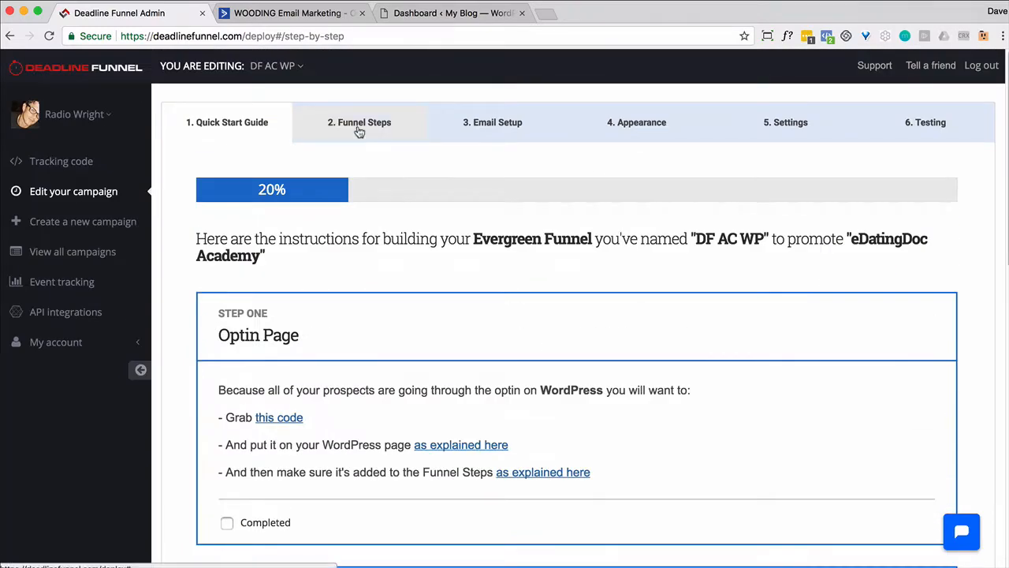
click(358, 126)
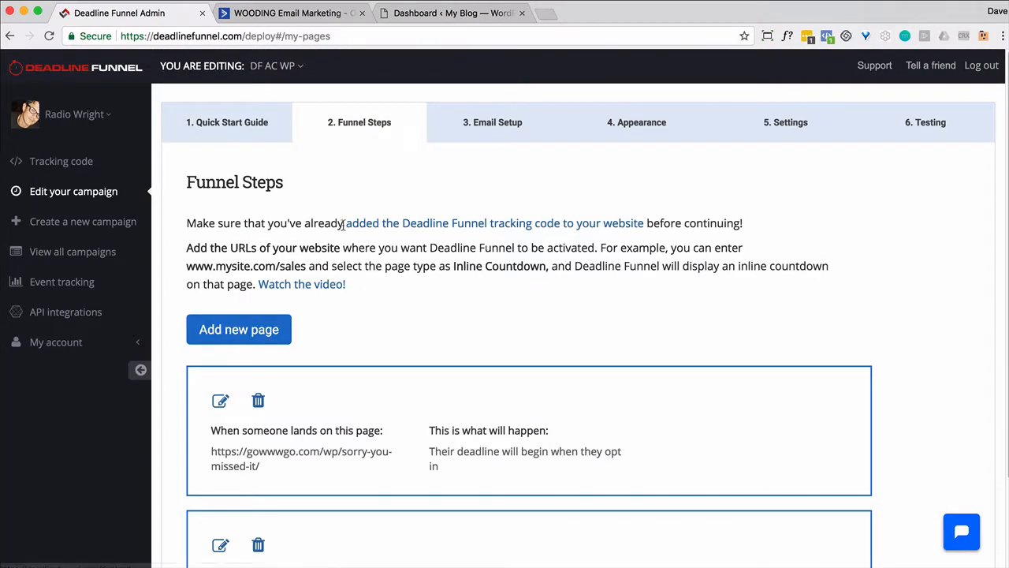
scroll(334, 233, down, 2)
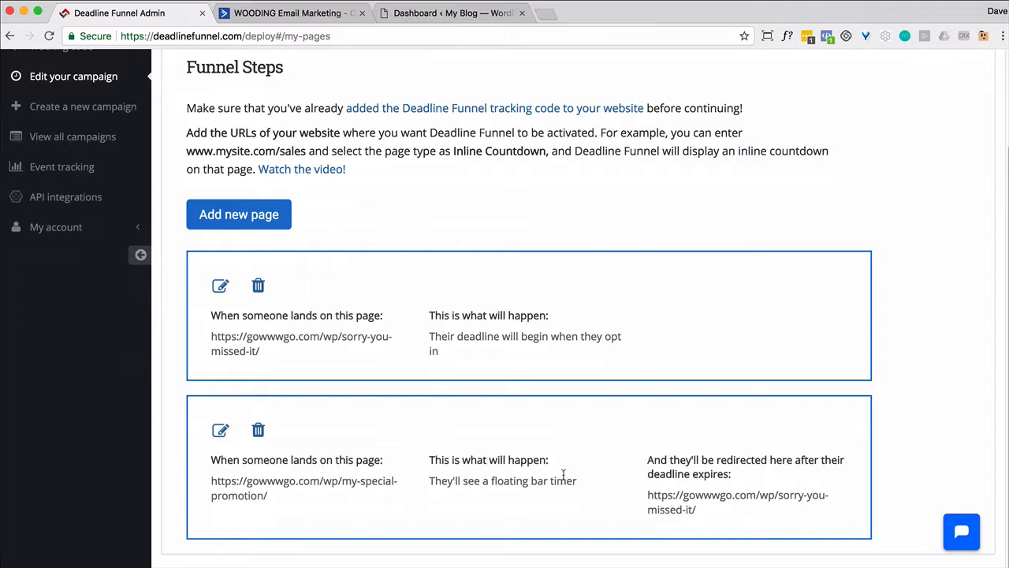
scroll(562, 474, up, 2)
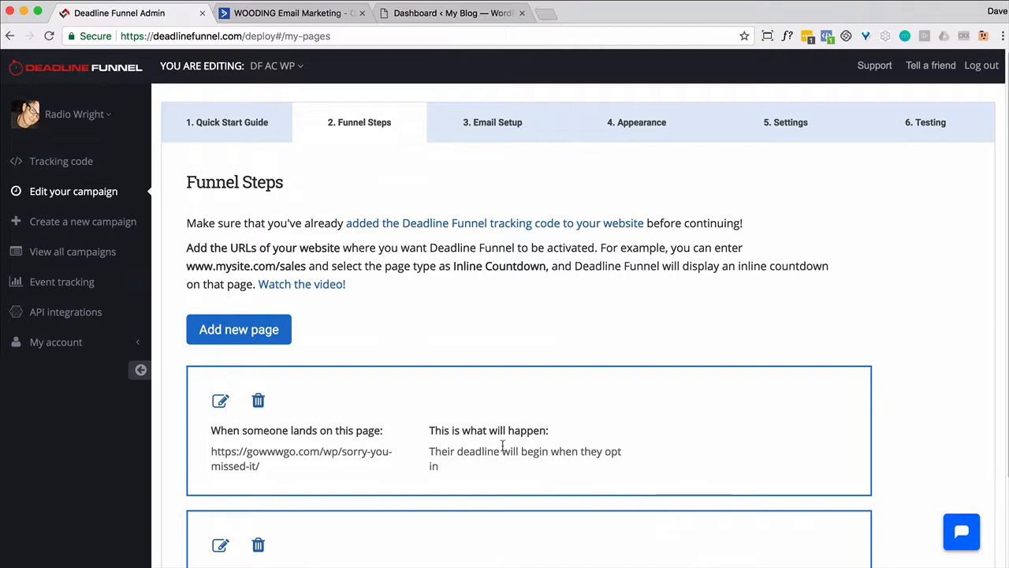
click(257, 402)
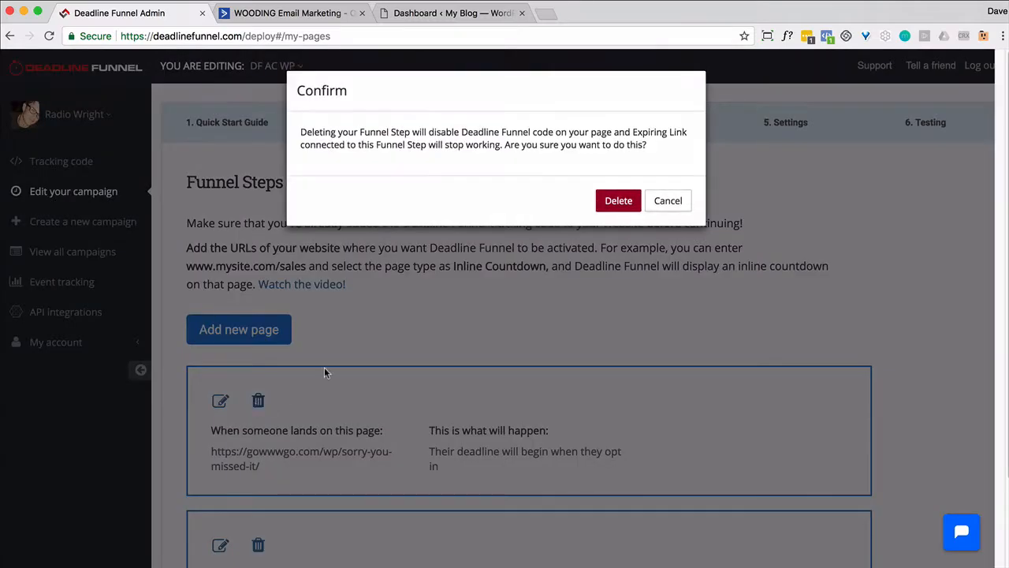
click(619, 199)
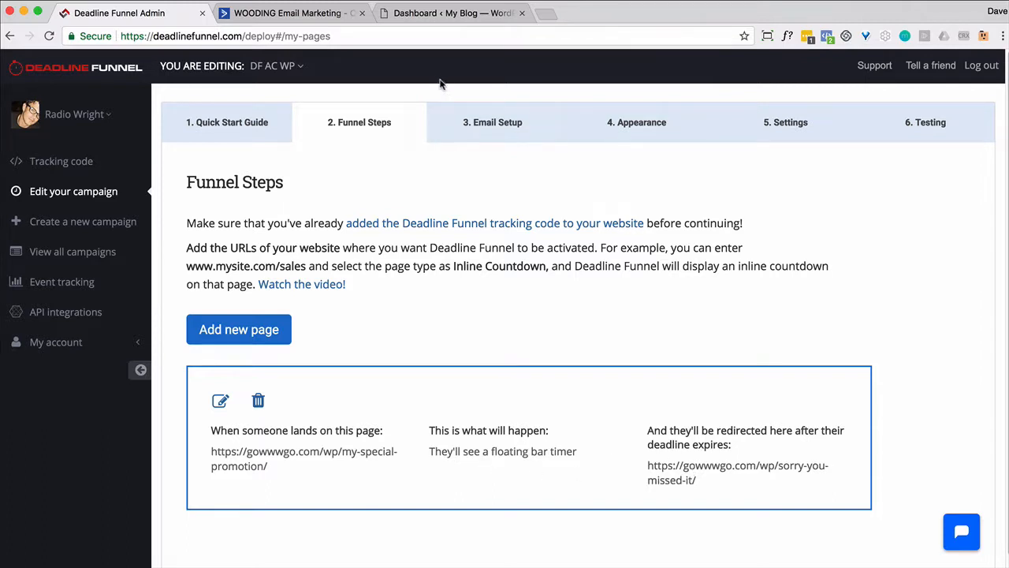
- Review the campaign's email setup, inline countdown appearance, and general and deadline settings
click(483, 131)
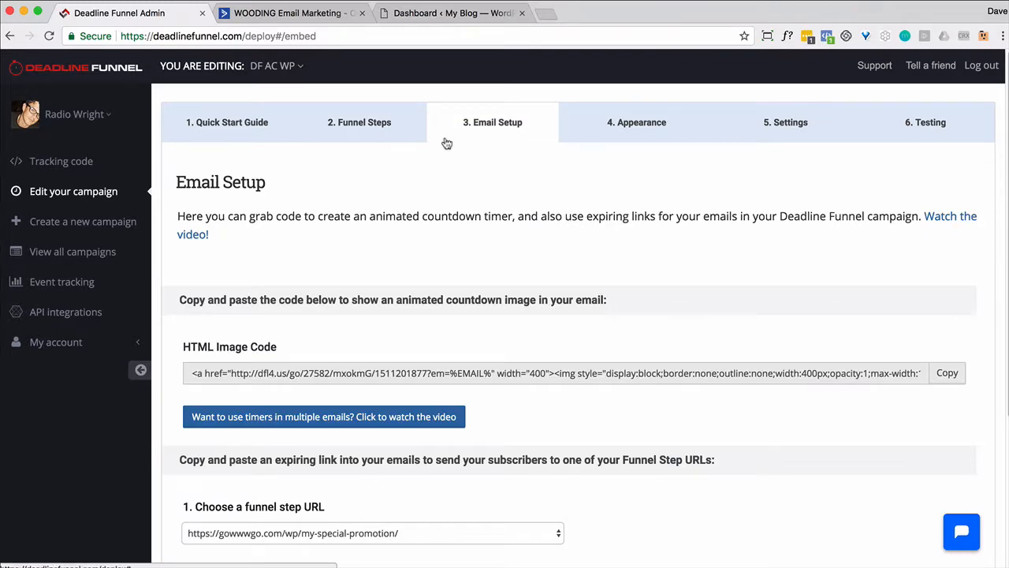
scroll(446, 142, down, 5)
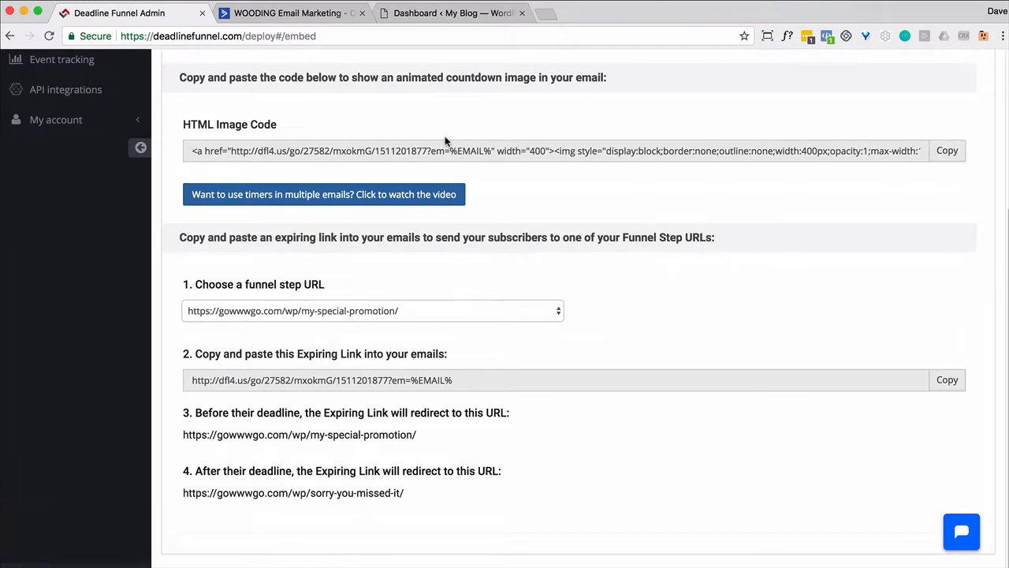
scroll(445, 141, up, 3)
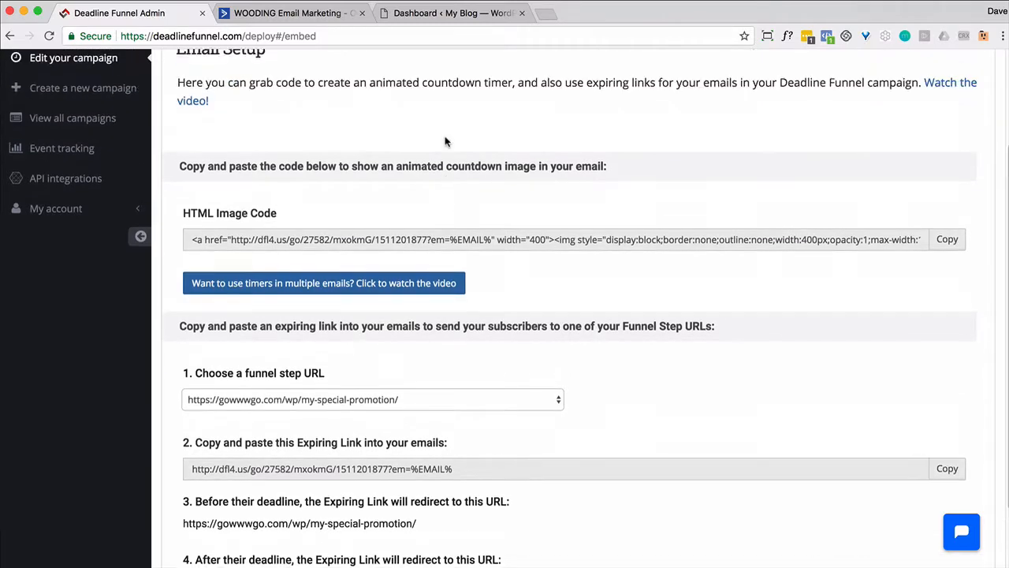
scroll(444, 141, up, 2)
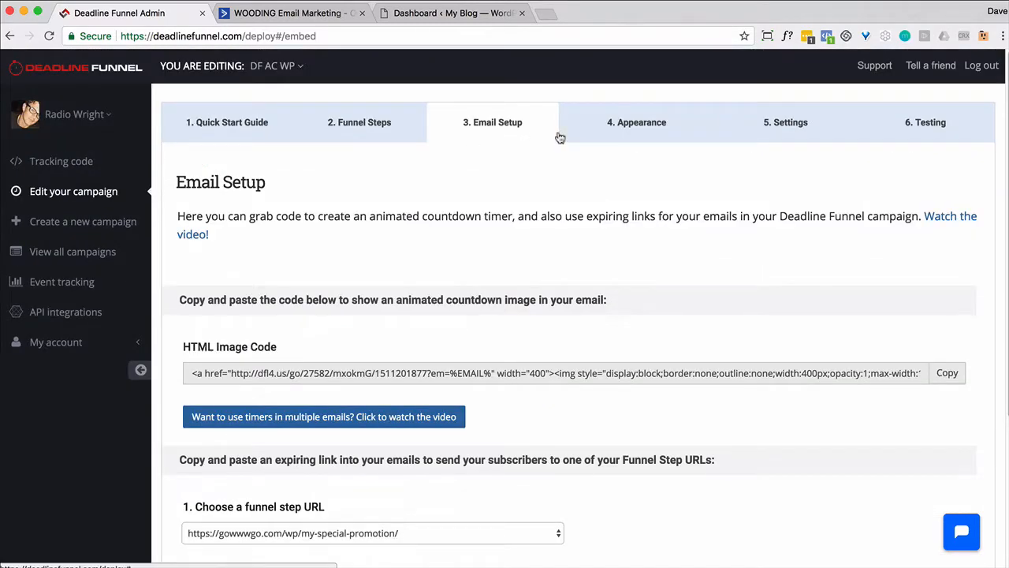
click(618, 128)
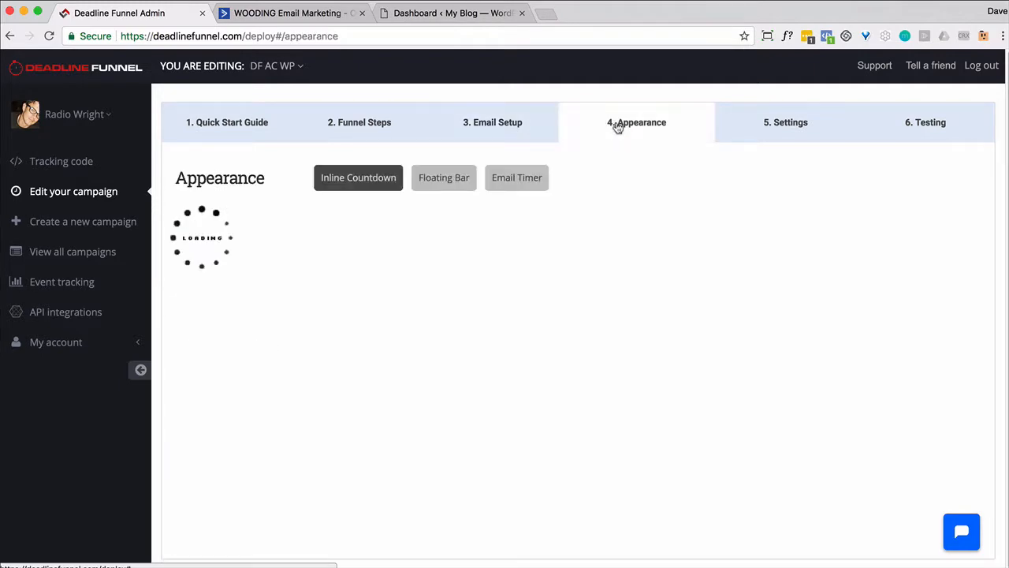
scroll(529, 191, down, 5)
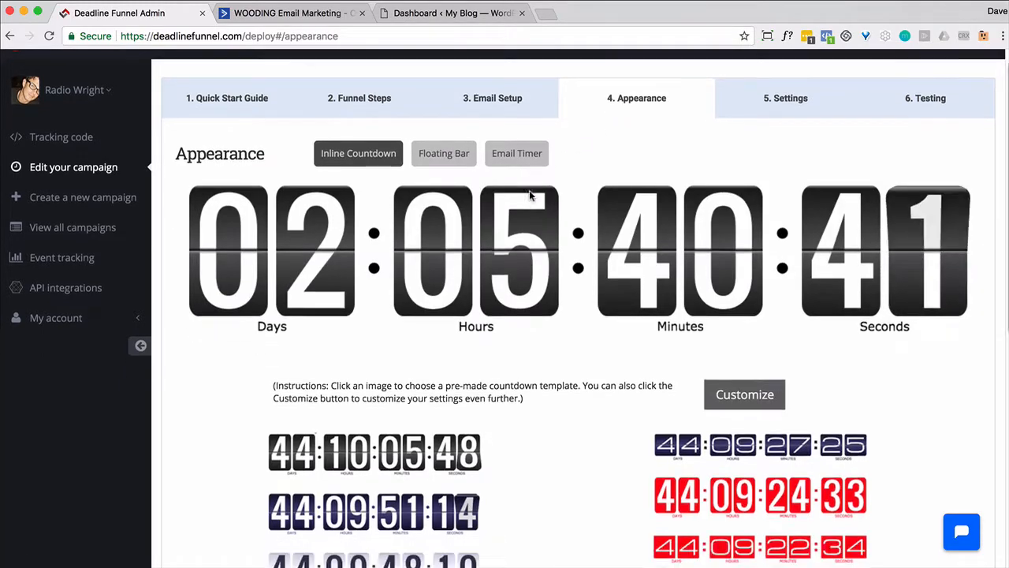
scroll(531, 197, up, 5)
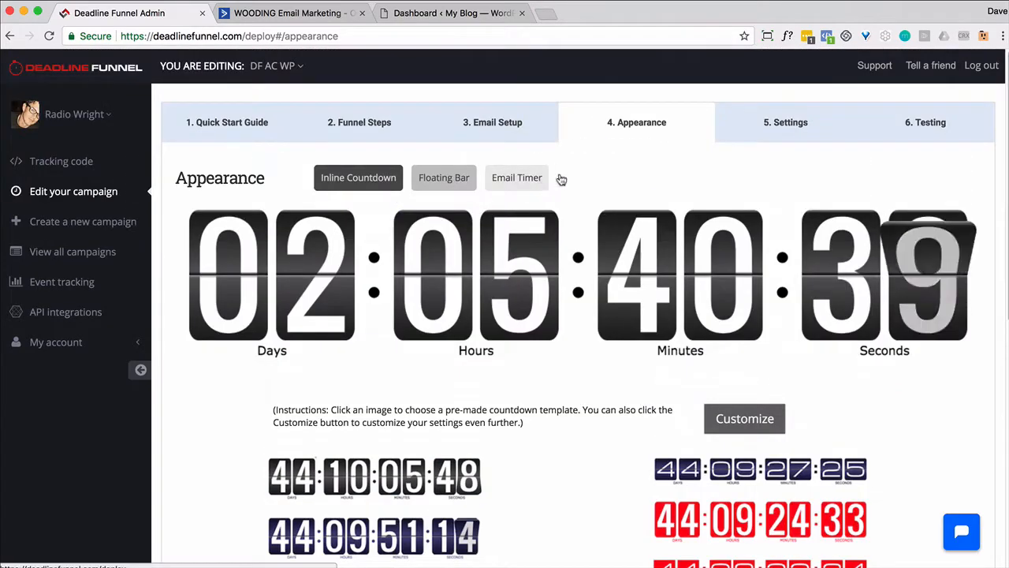
click(771, 127)
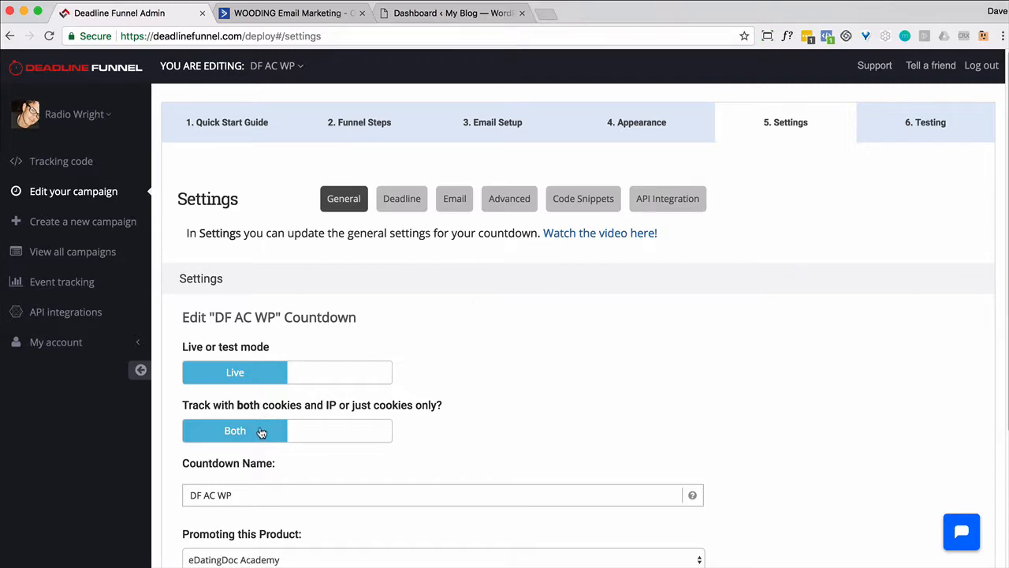
scroll(398, 377, down, 5)
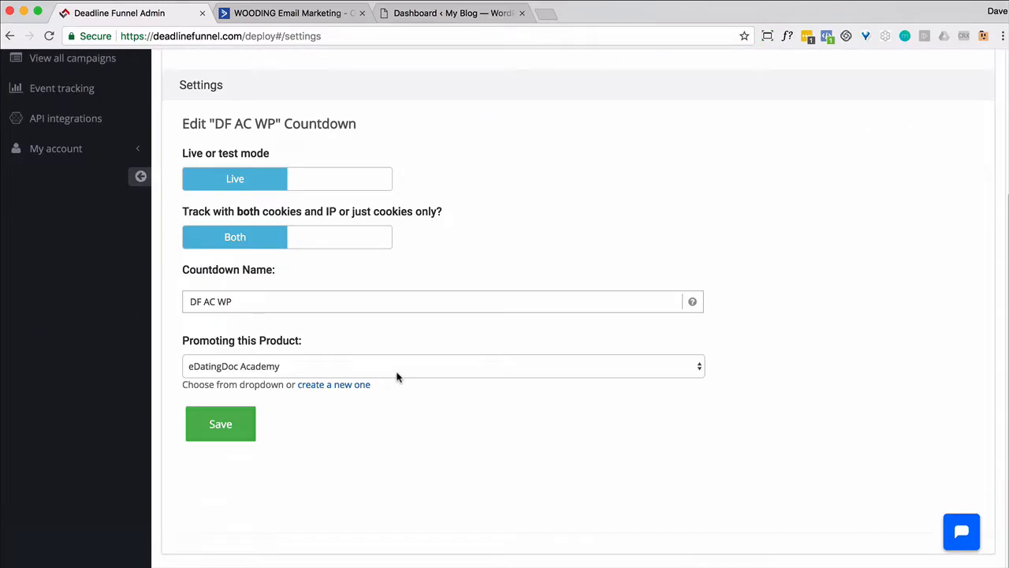
scroll(397, 376, up, 6)
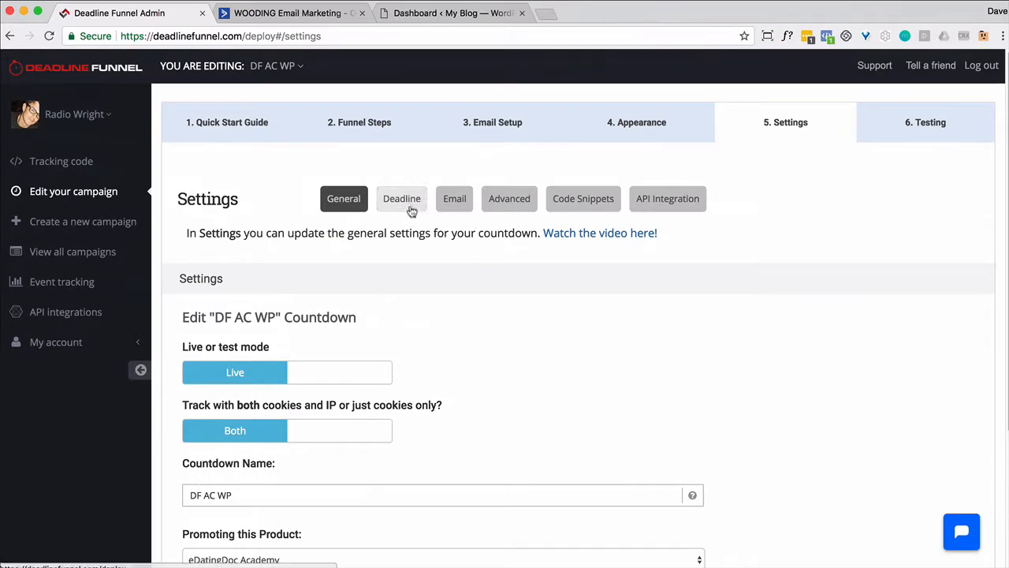
click(408, 207)
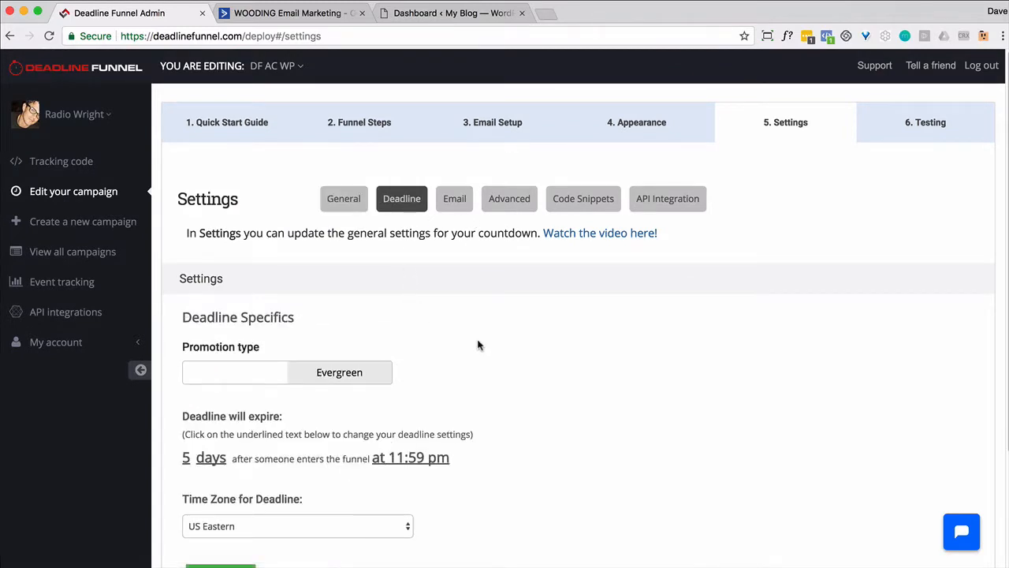
- Set the email deadline text format to "Friday September 22nd at 11:59 pm EDT" and save the email settings
scroll(478, 347, down, 3)
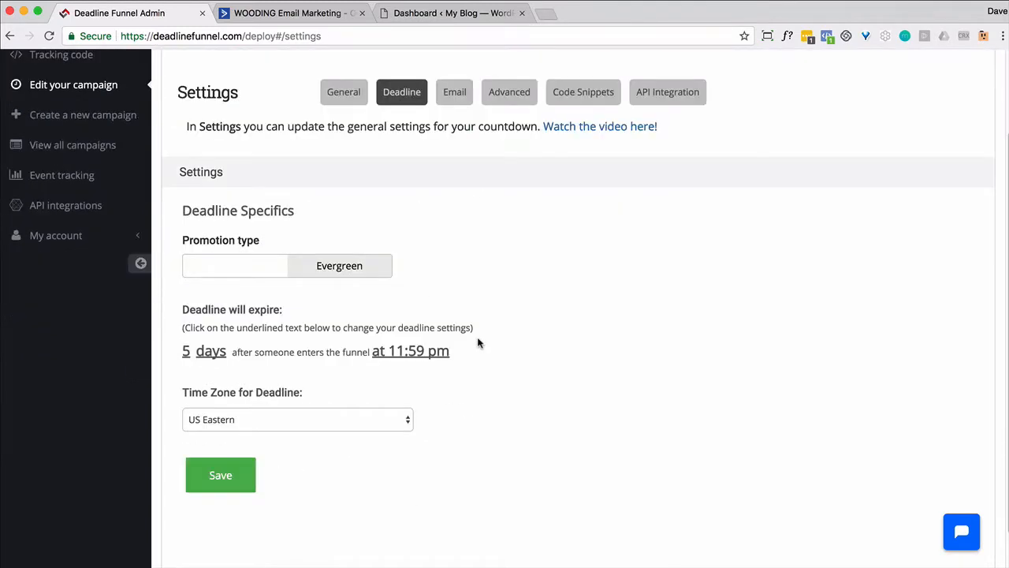
click(454, 98)
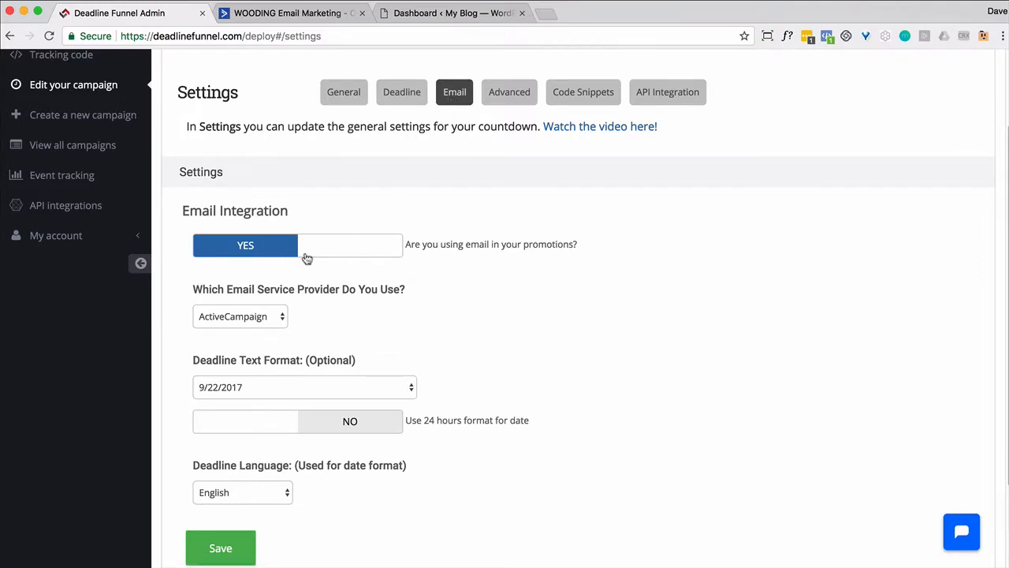
click(330, 388)
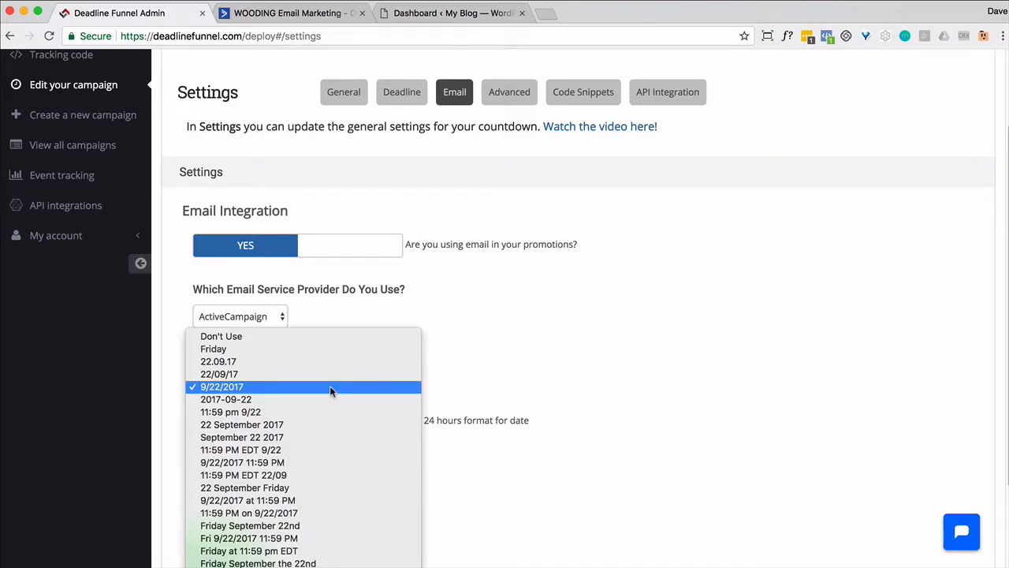
click(331, 388)
click(330, 388)
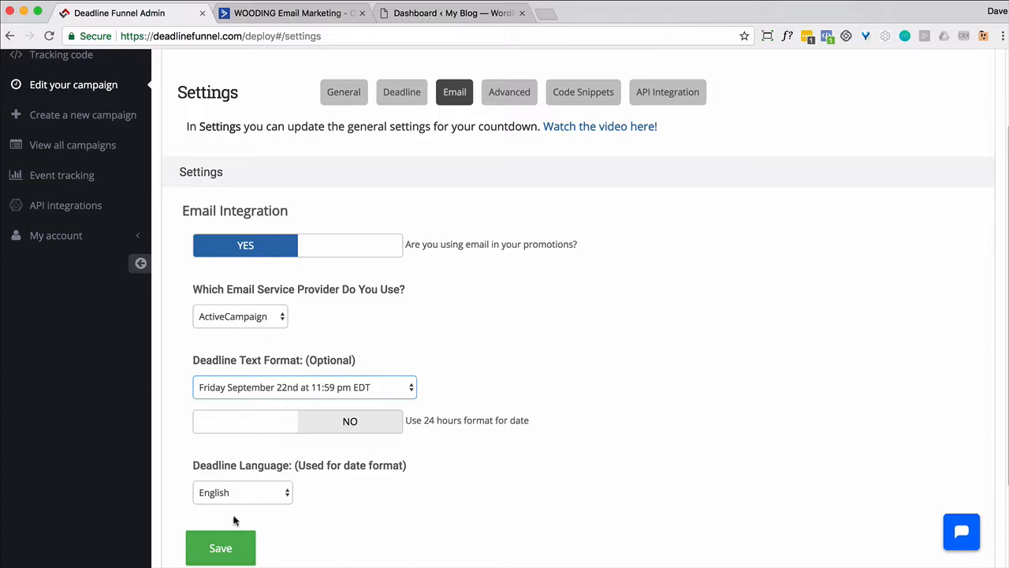
click(222, 546)
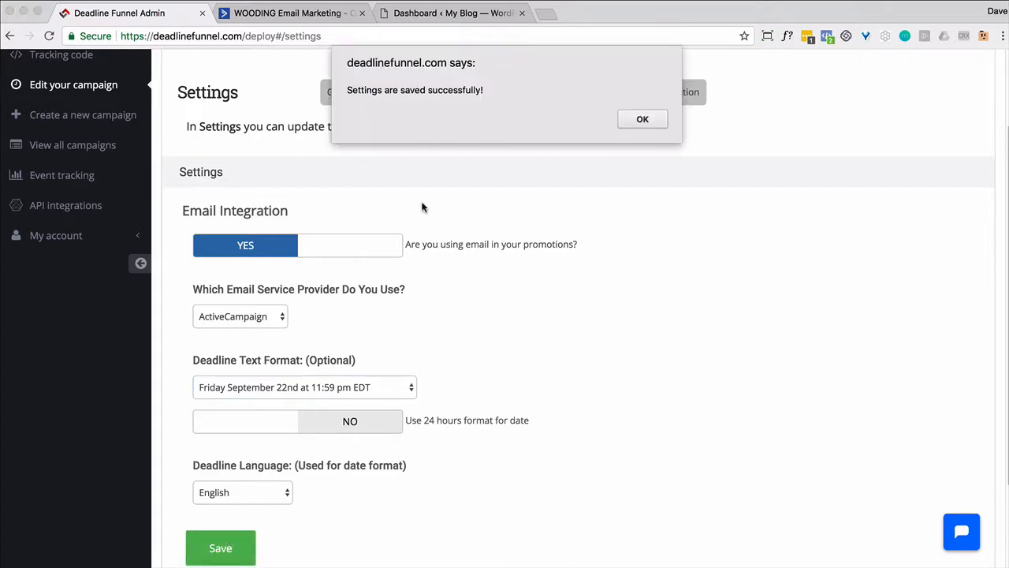
click(646, 119)
- Review the campaign's advanced settings, including the option to track visitors forever, its code snippets and its API integration settings
click(511, 93)
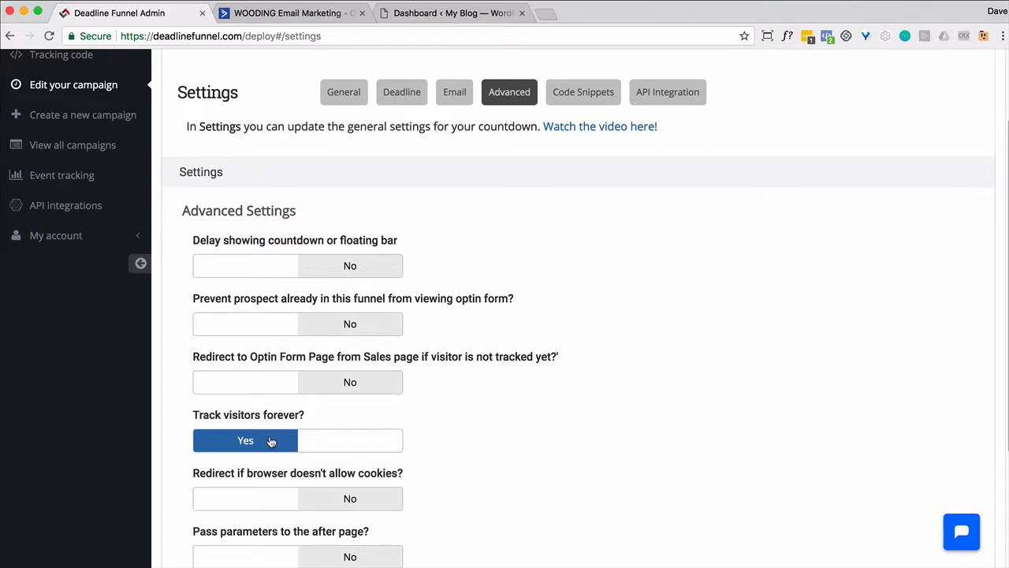
click(334, 441)
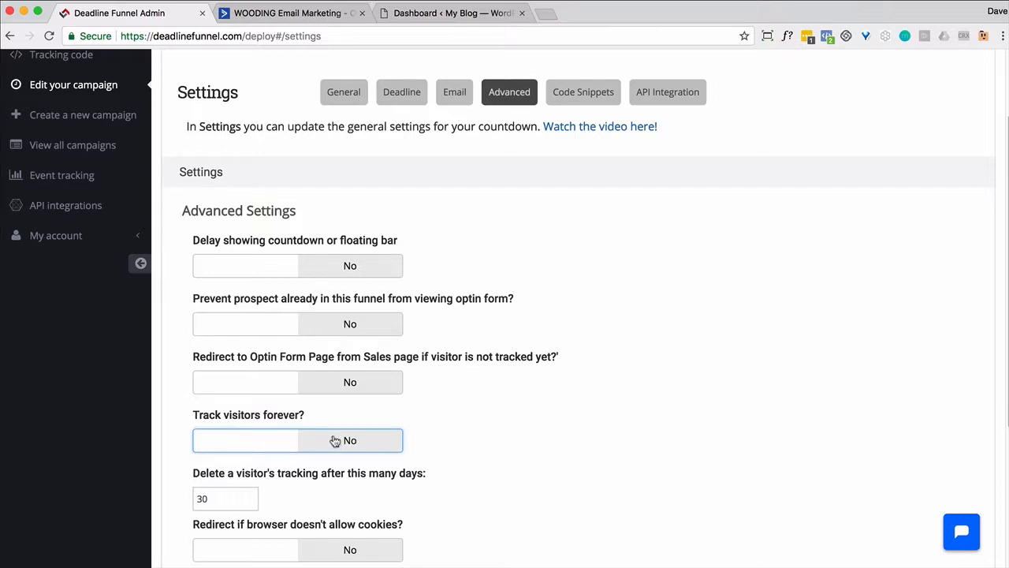
click(241, 439)
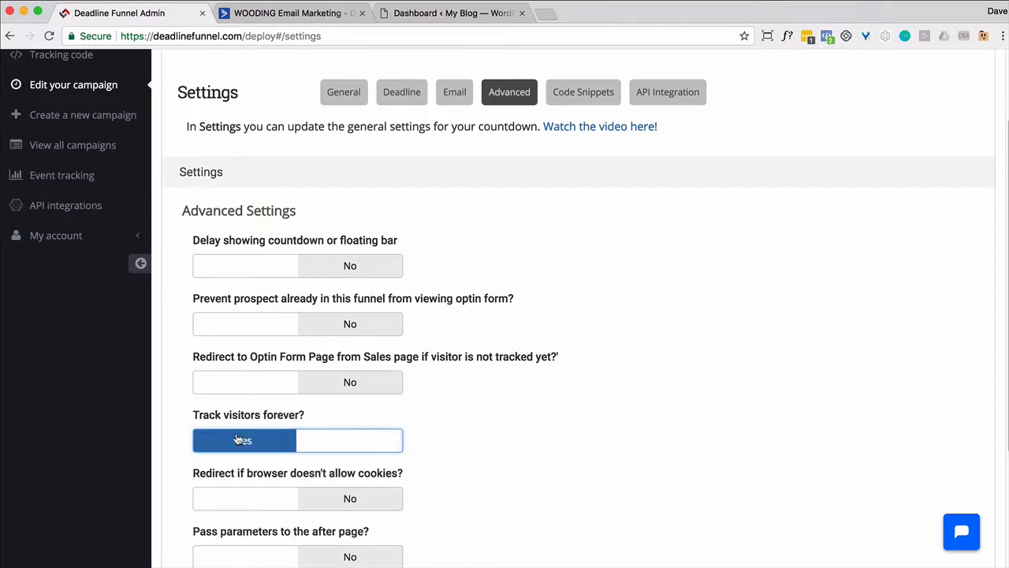
click(572, 92)
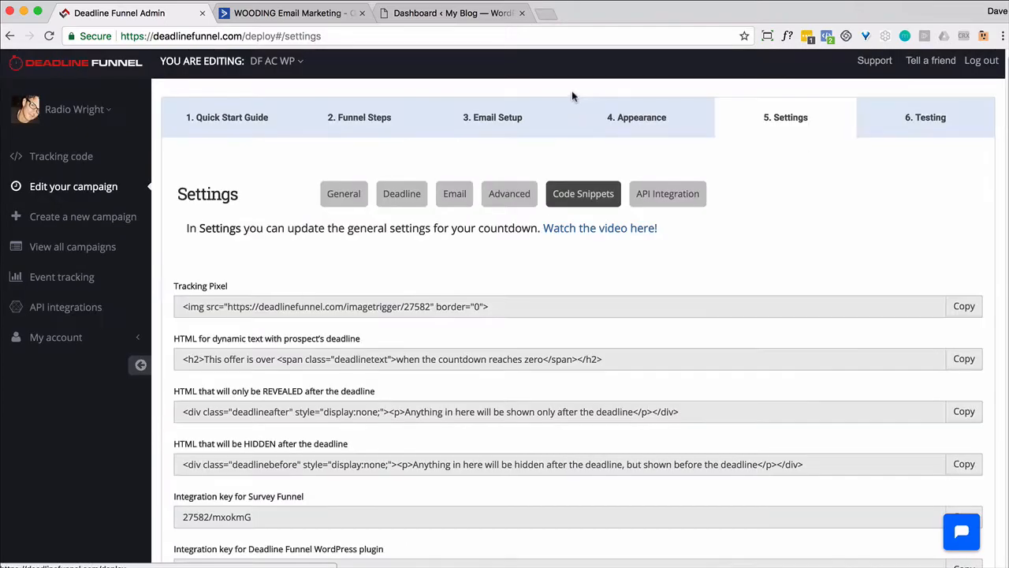
scroll(513, 253, down, 5)
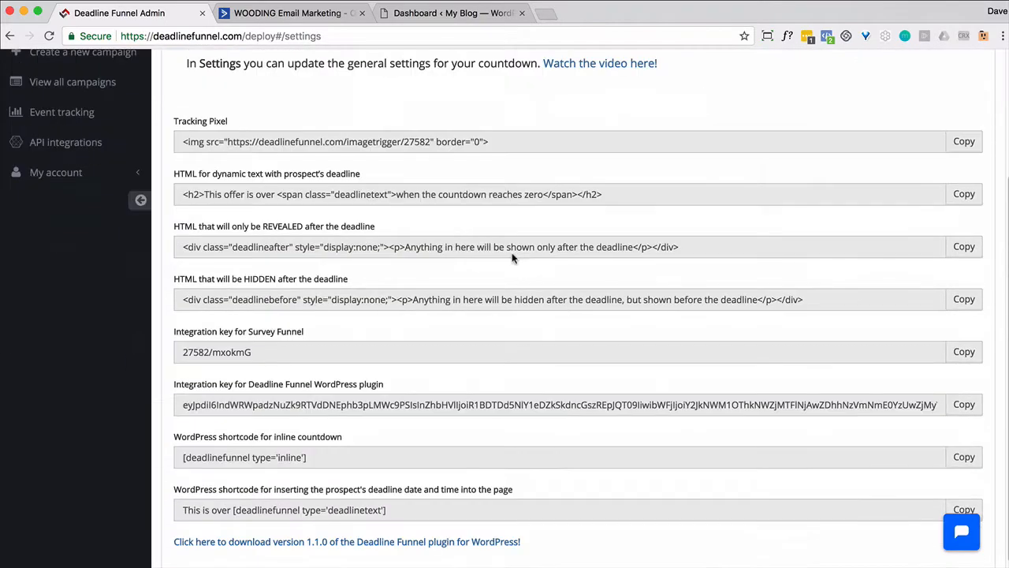
scroll(512, 252, up, 5)
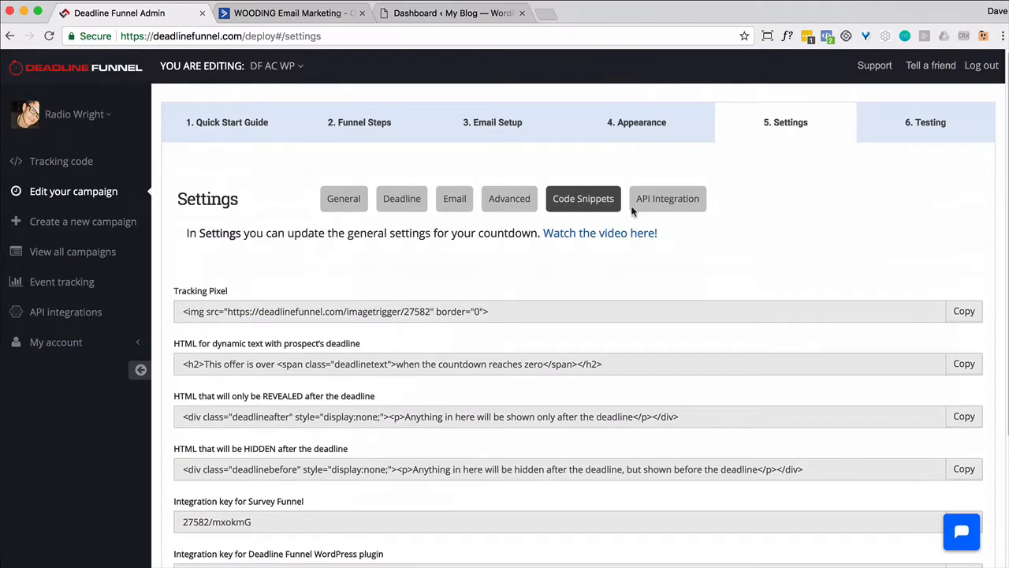
click(658, 204)
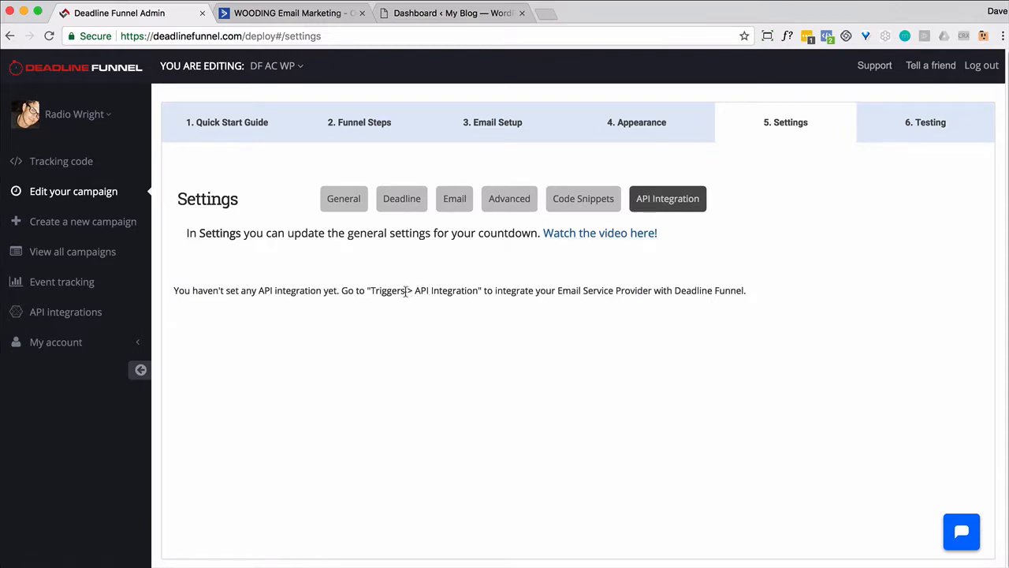
- Start the ActiveCampaign API integration, then switch to ActiveCampaign and open the developer API access settings
click(69, 315)
click(442, 363)
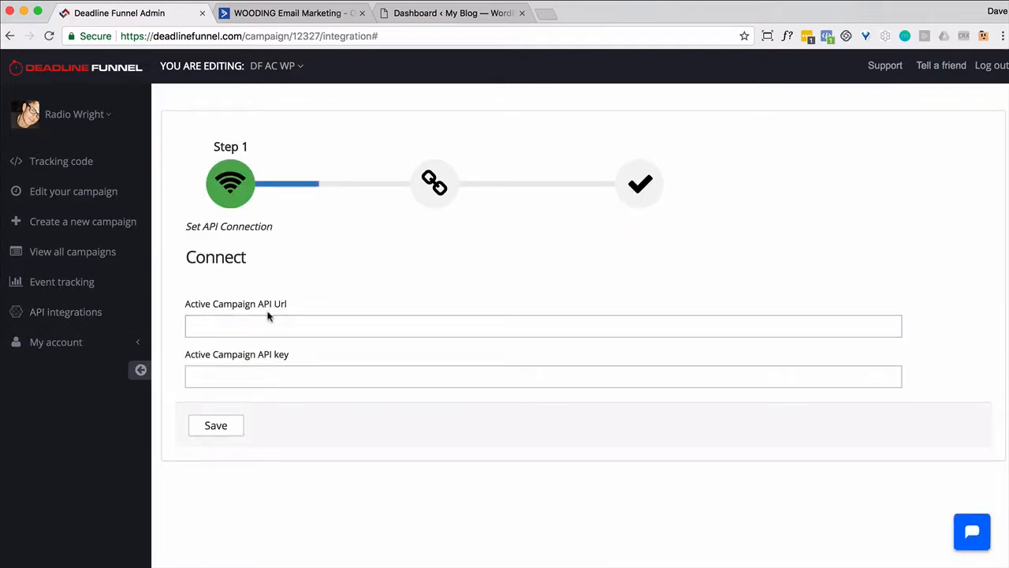
click(300, 13)
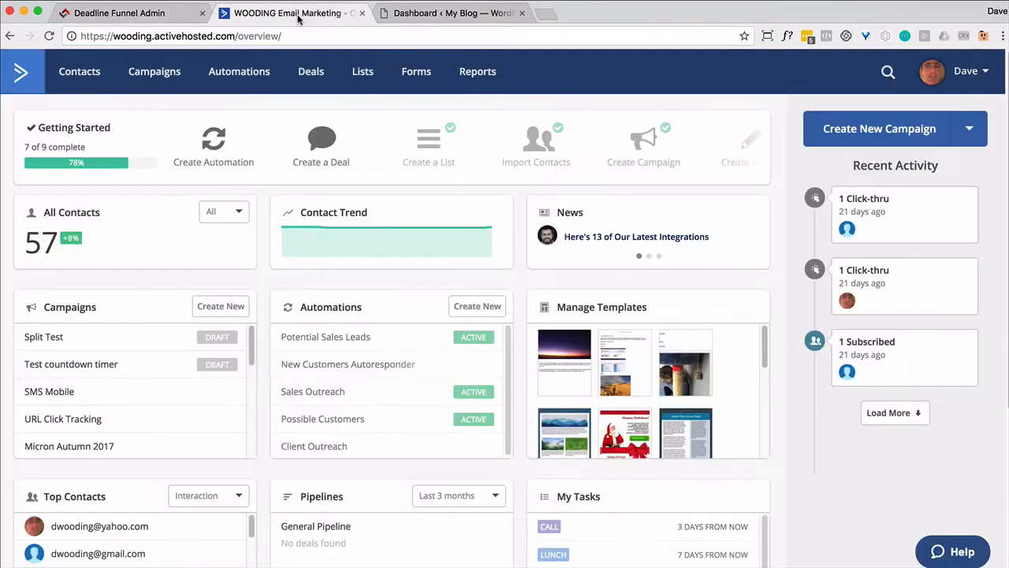
click(986, 75)
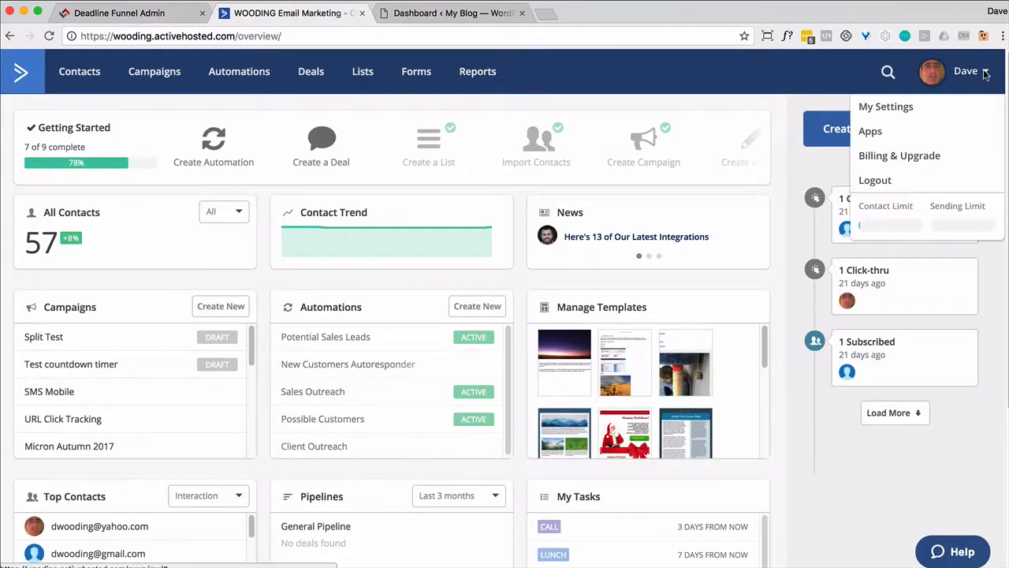
click(889, 107)
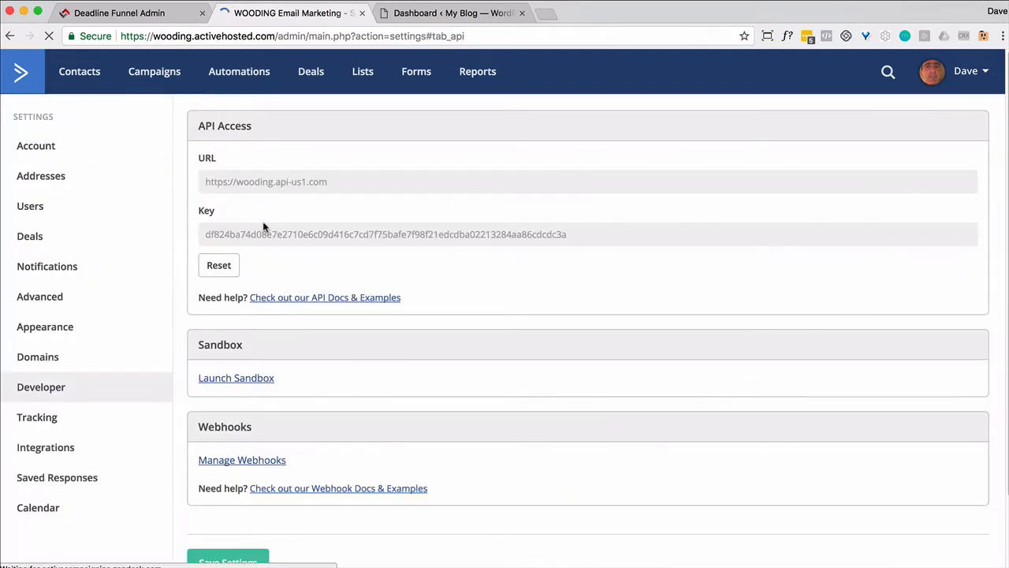
- Copy the API URL from ActiveCampaign's API access settings into the API URL field of the Deadline Funnel connection
click(261, 183)
key(super+c)
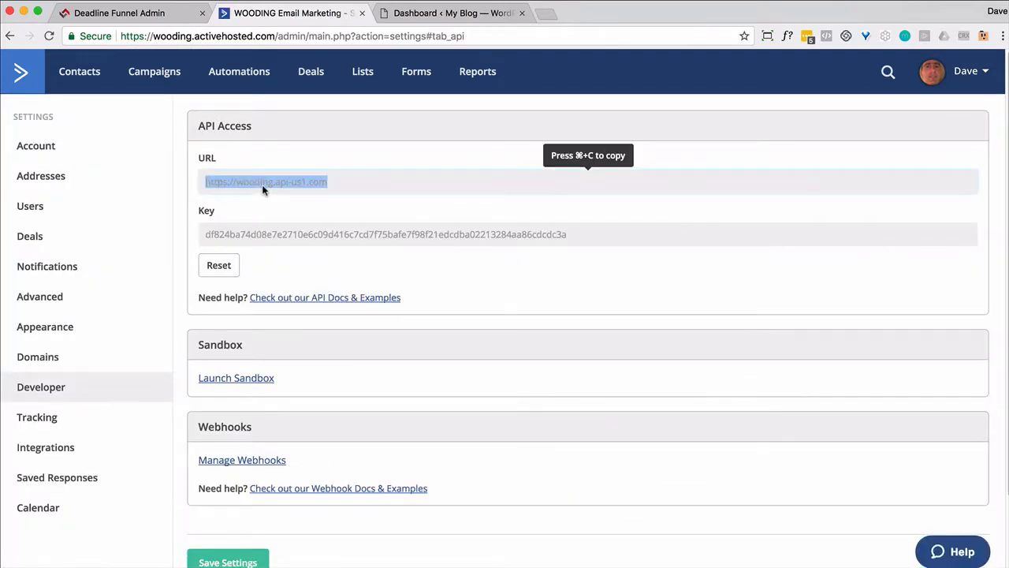
click(158, 13)
click(394, 326)
key(super+v)
key(Tab)
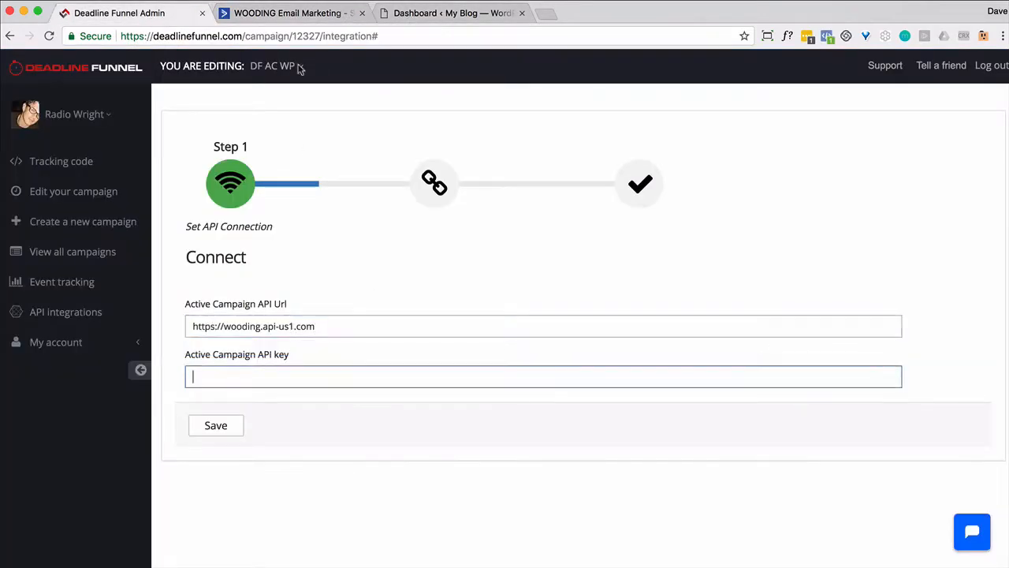
- Copy the API key from ActiveCampaign into the Deadline Funnel connection's API key field and save the connection
click(309, 15)
click(329, 230)
key(super+c)
click(118, 13)
key(super+v)
click(213, 418)
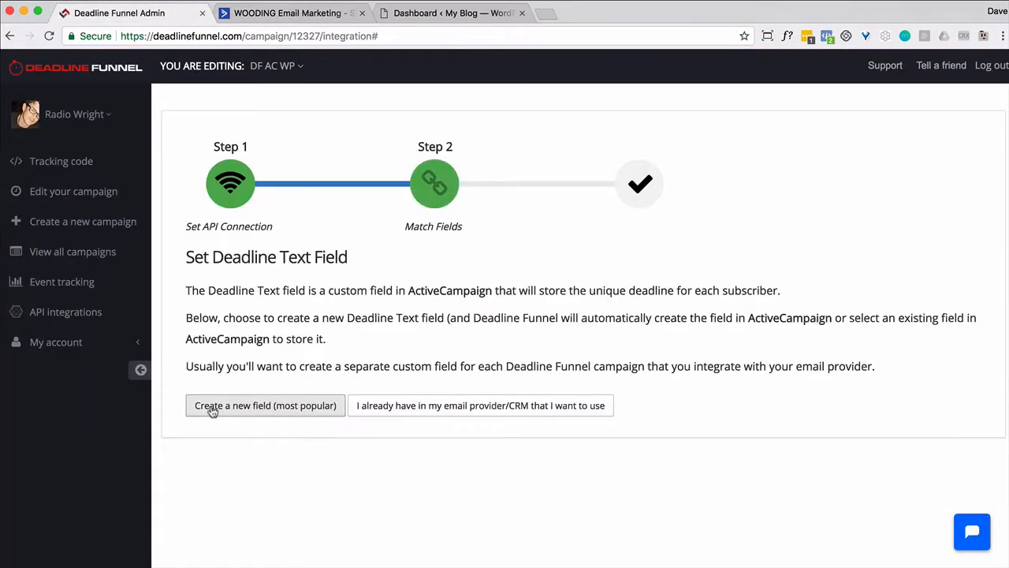
- Create a new ActiveCampaign custom field named deadlinetext for storing each subscriber's deadline
click(240, 410)
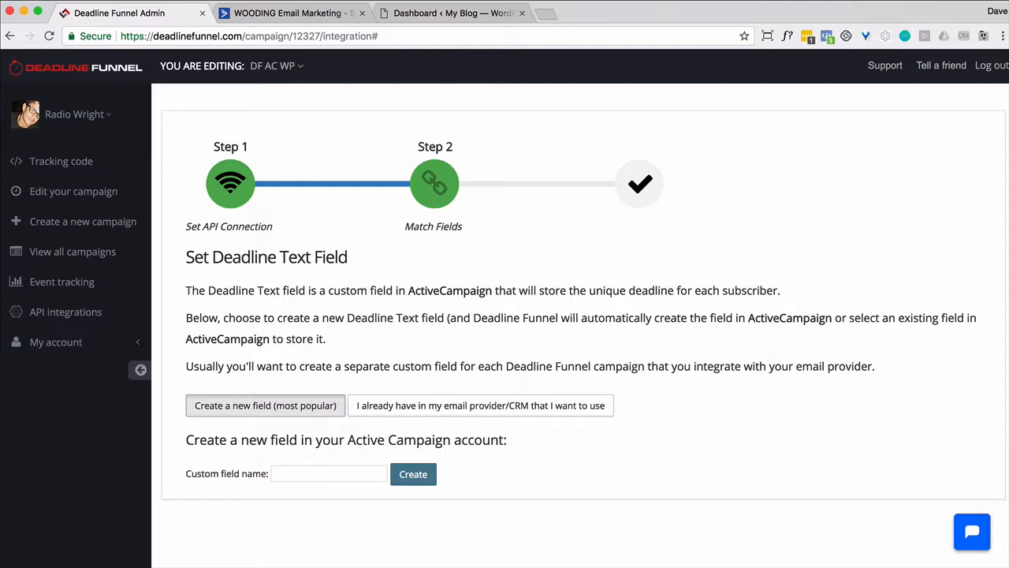
text(deadlinetext)
click(412, 475)
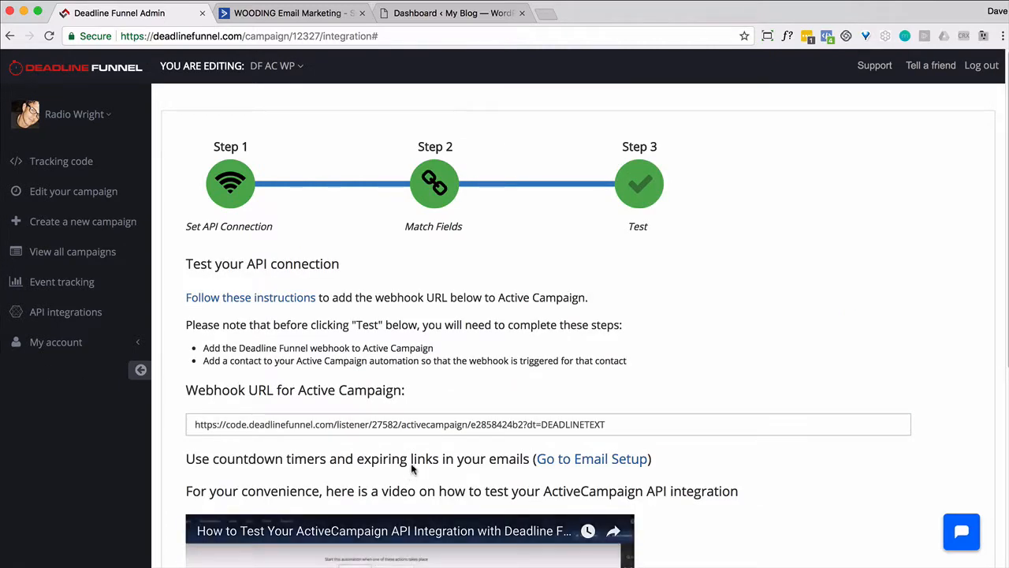
- Examine the ActiveCampaign webhook URL and connection test instructions, then locate the webhook URL in the campaign's API integration settings
triple_click(413, 426)
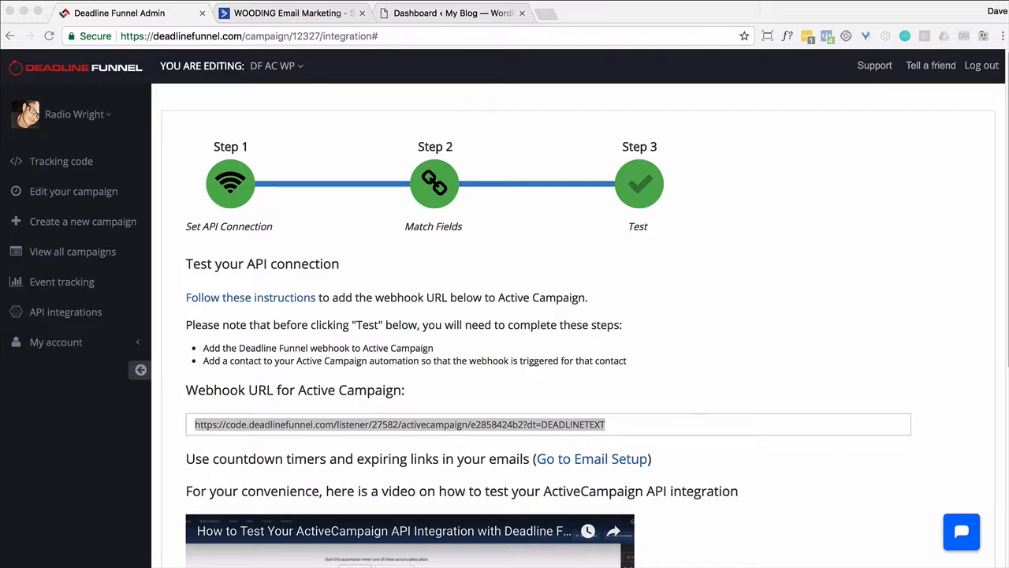
scroll(603, 410, down, 5)
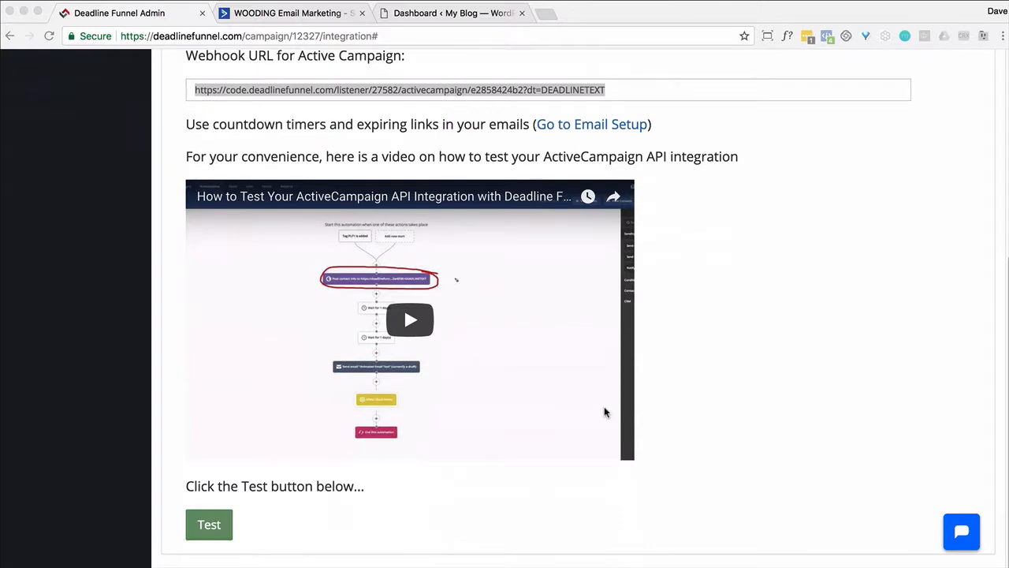
scroll(604, 411, up, 5)
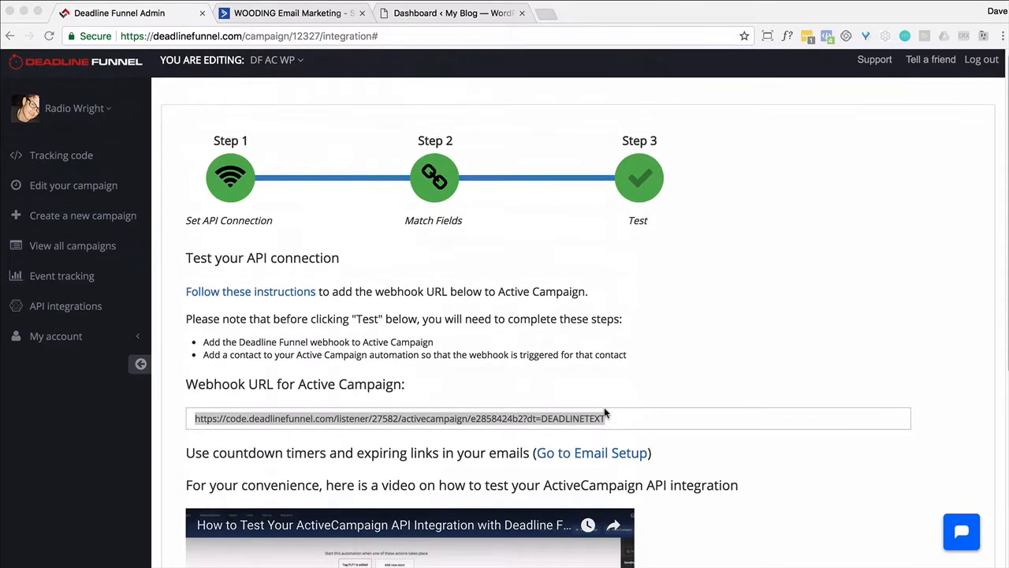
click(96, 186)
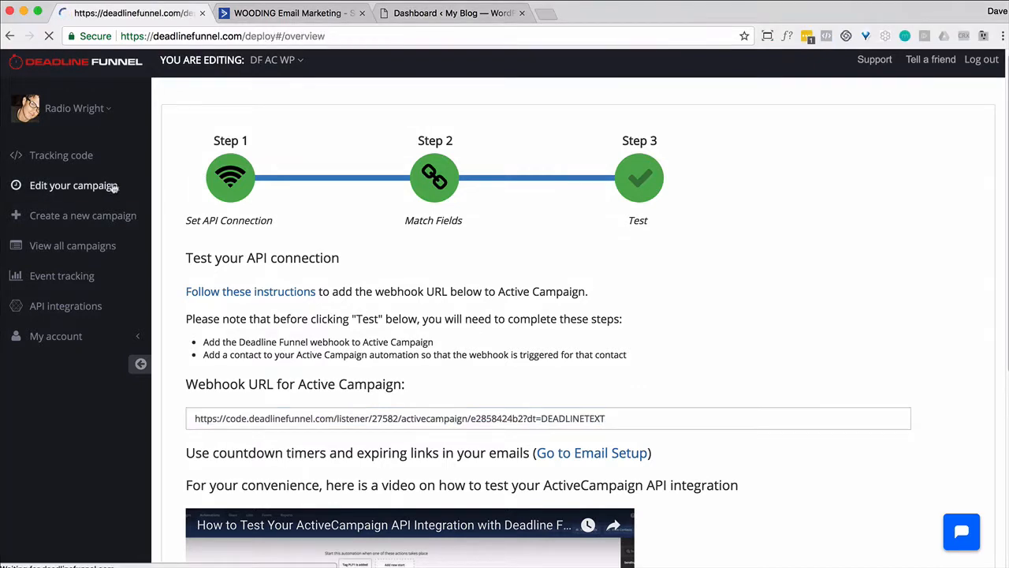
click(783, 126)
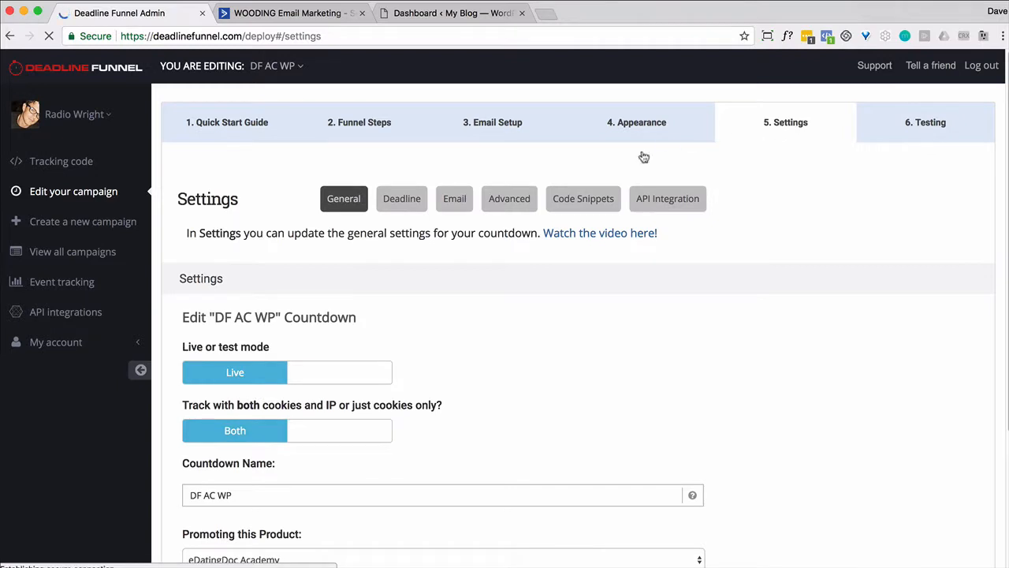
click(657, 207)
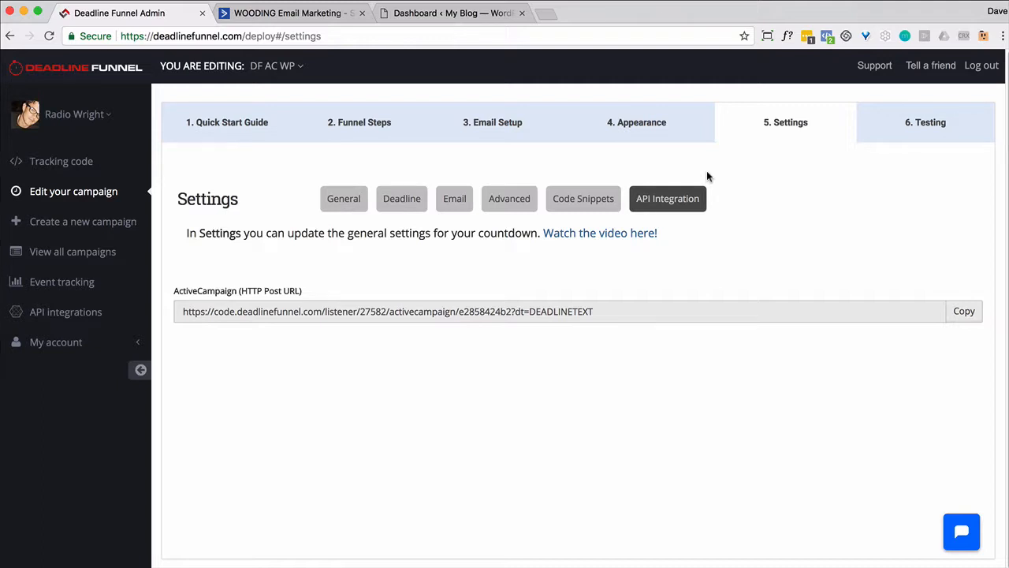
- Create a new ActiveCampaign automation from scratch without a start trigger, and dismiss the prompt for a first action
click(307, 14)
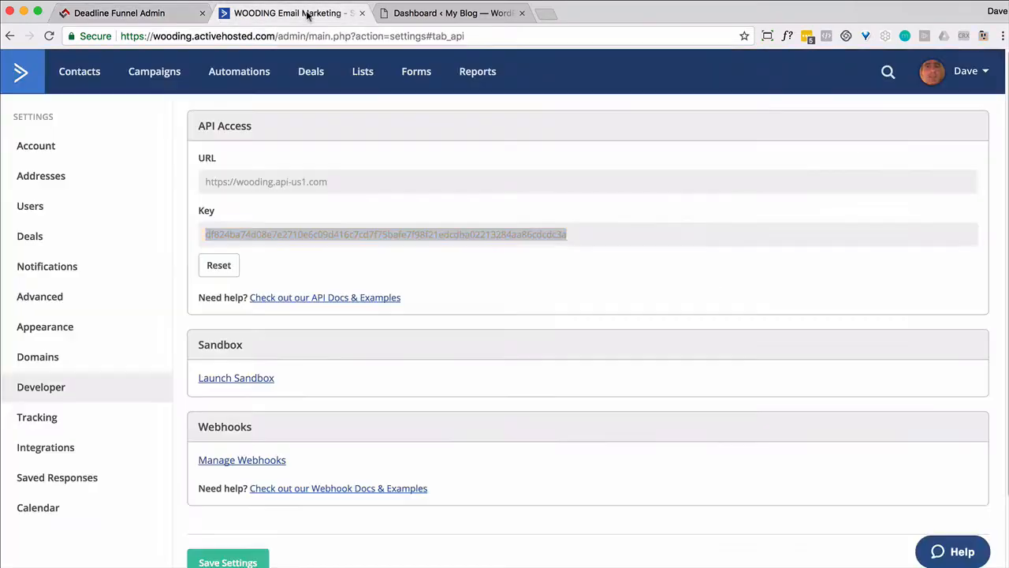
click(228, 73)
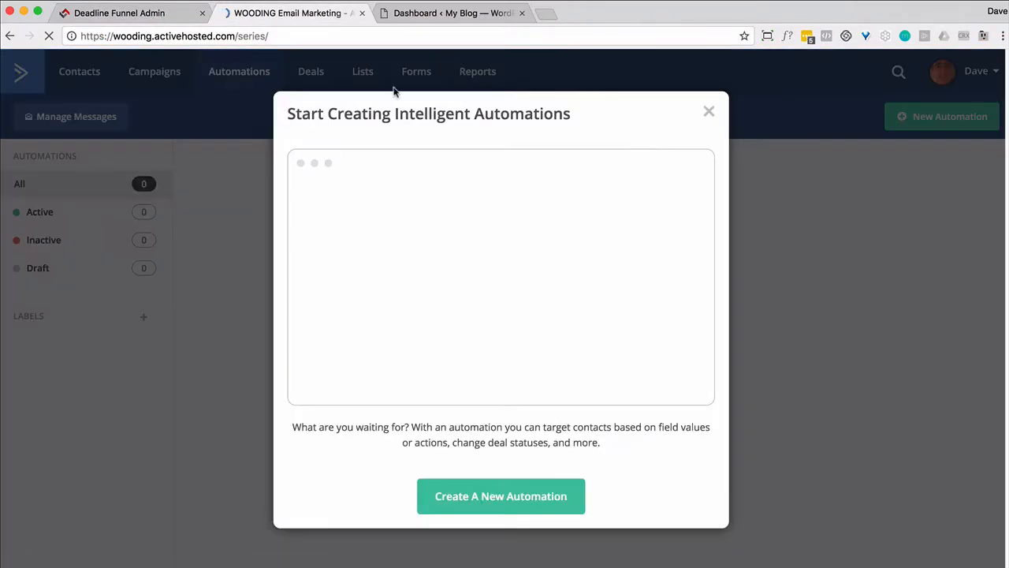
click(529, 496)
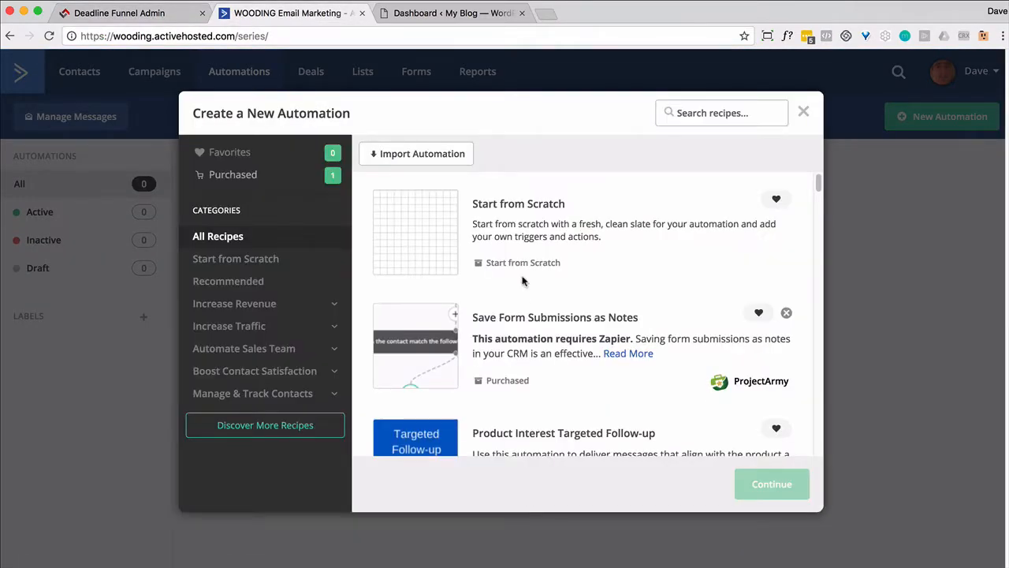
click(413, 236)
click(767, 492)
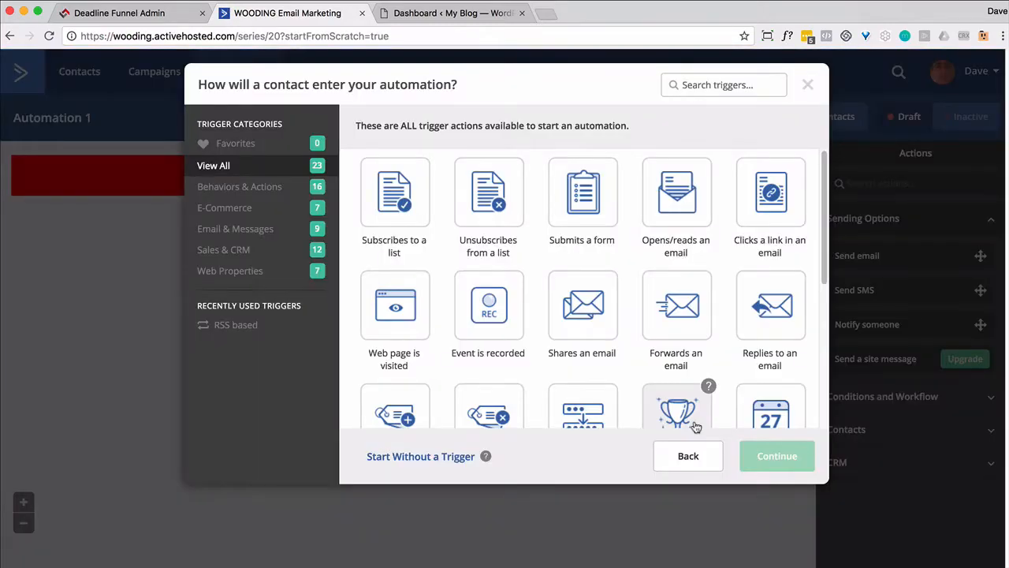
click(437, 457)
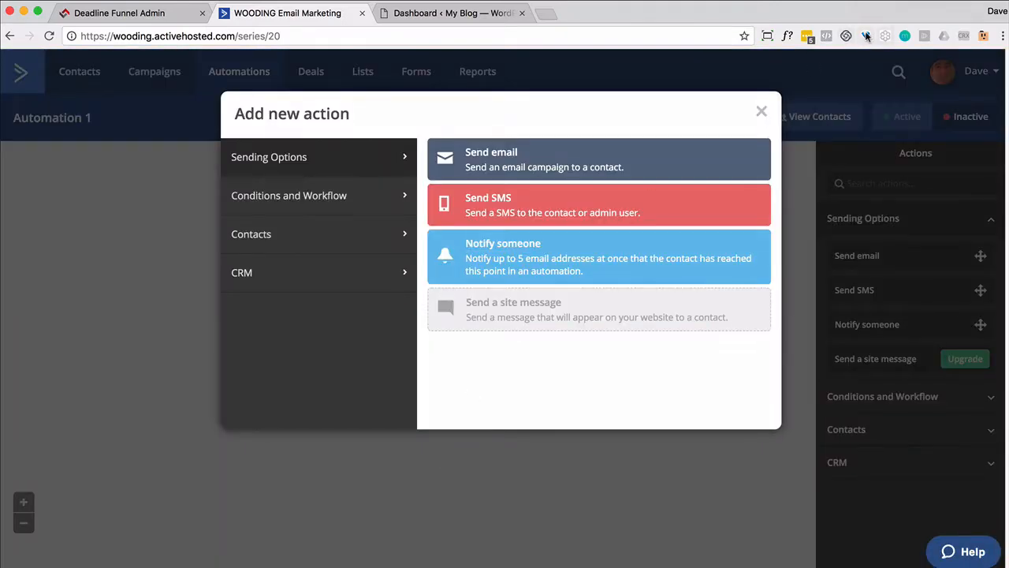
click(761, 111)
- Name the automation "Deadline Funnel + ActiveCampaign" and set it to active
text(Dea)
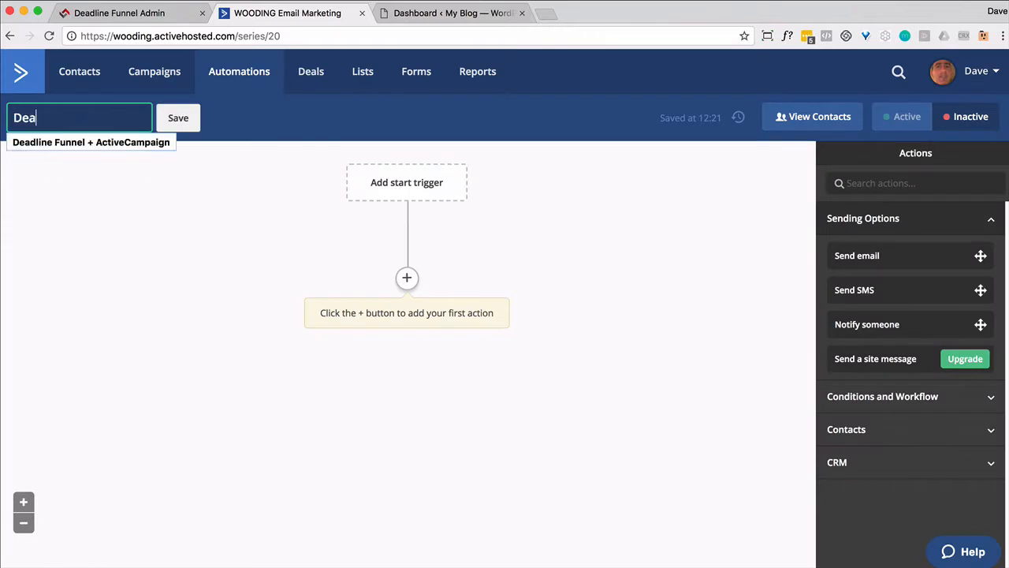
text(dline Funnel)
key(Down)
key(Return)
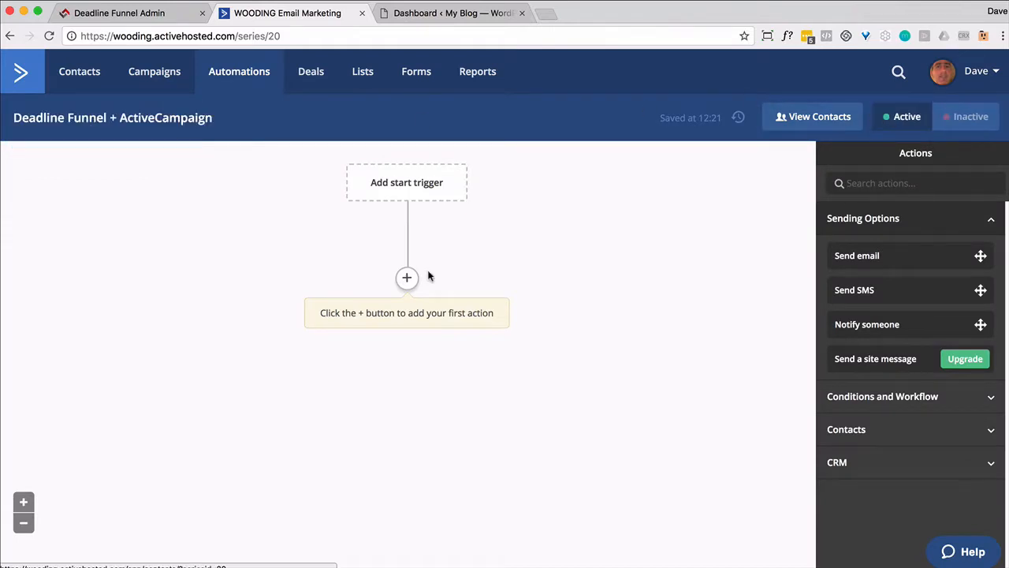
- Add a Wait action of 5 minutes as the automation's first action
click(406, 278)
click(367, 195)
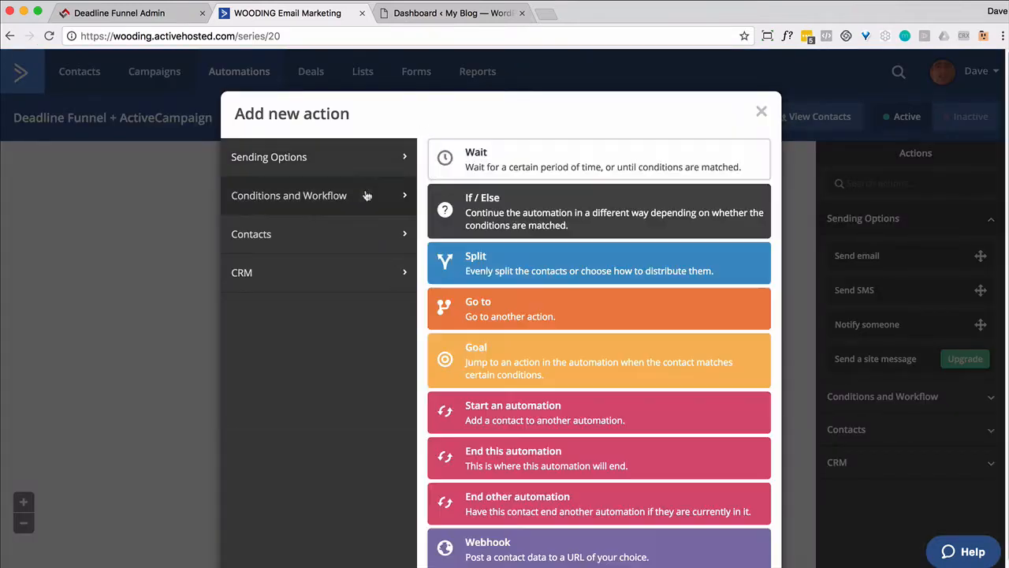
click(500, 158)
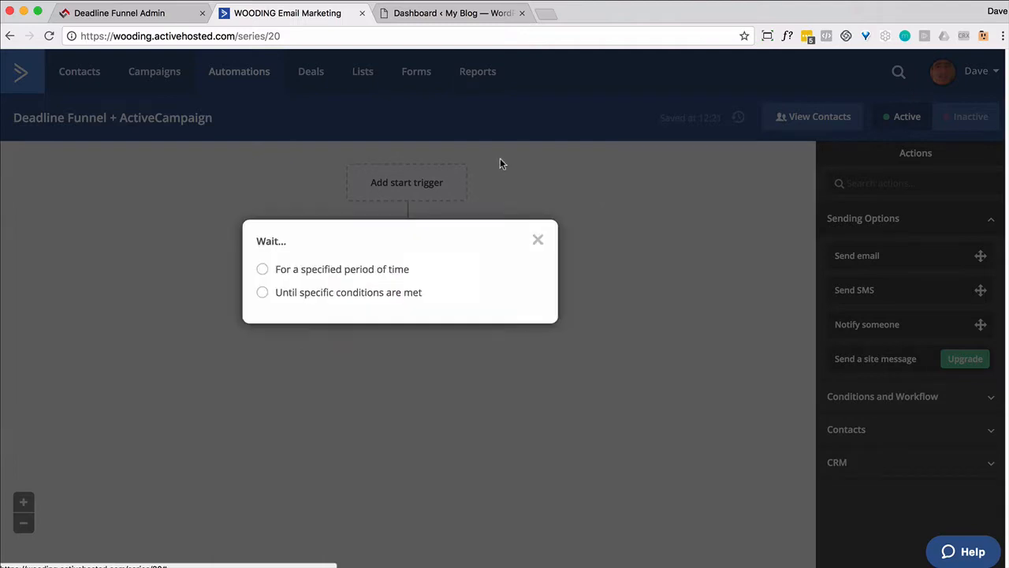
click(358, 271)
double_click(376, 273)
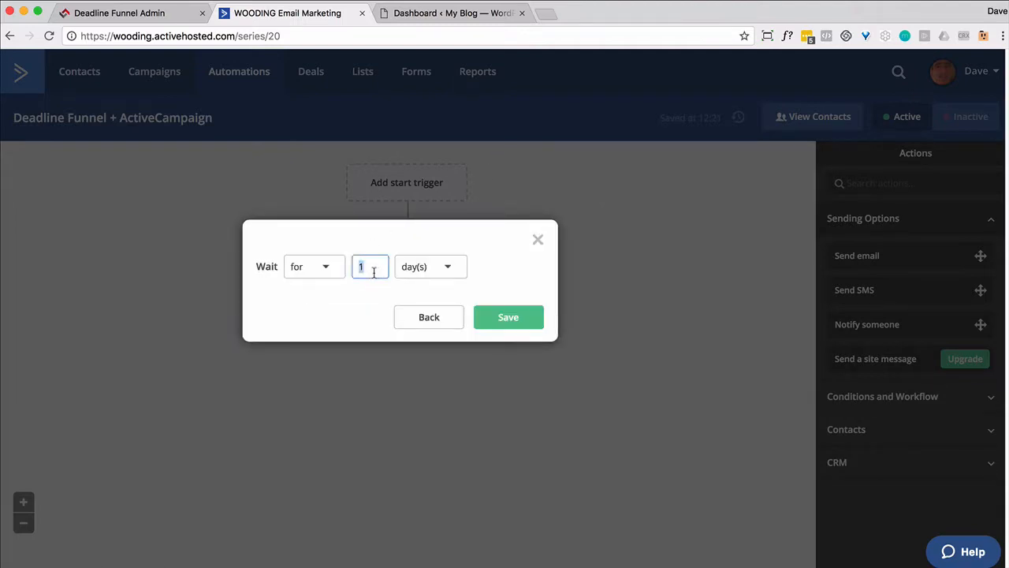
text(5)
click(438, 268)
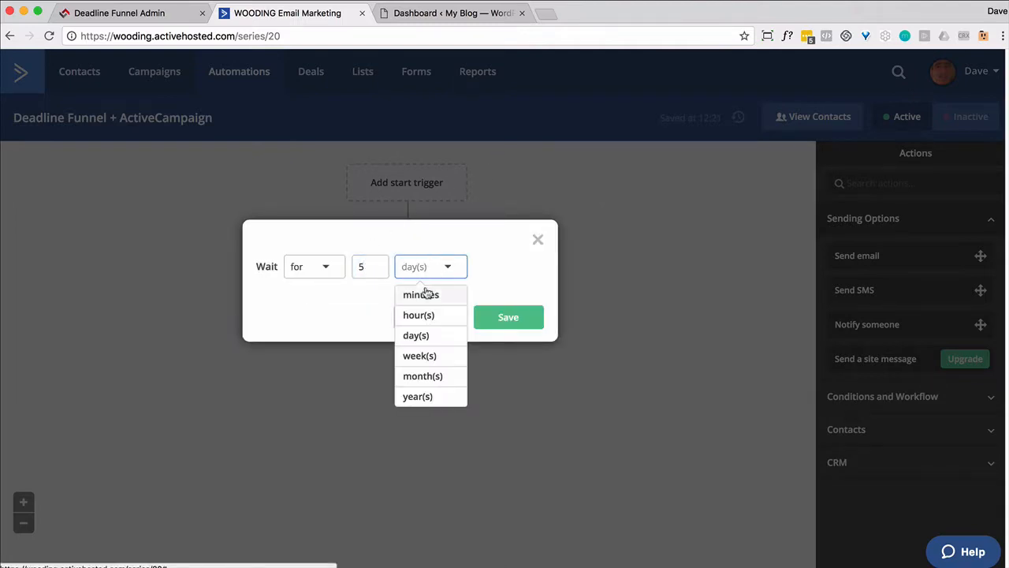
click(426, 294)
click(508, 316)
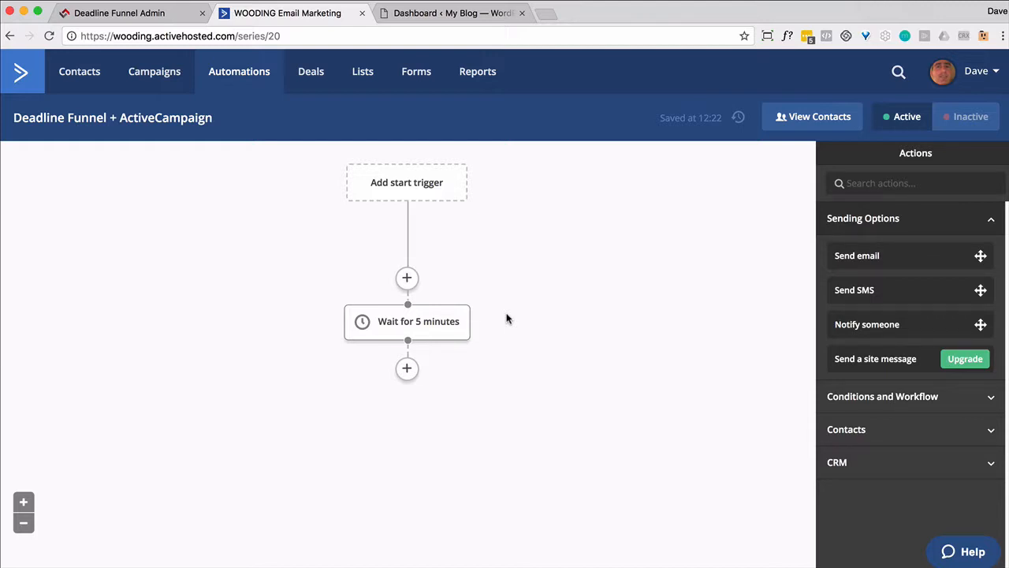
- Add a Webhook action after the wait that posts contact data to the copied Deadline Funnel URL
click(407, 368)
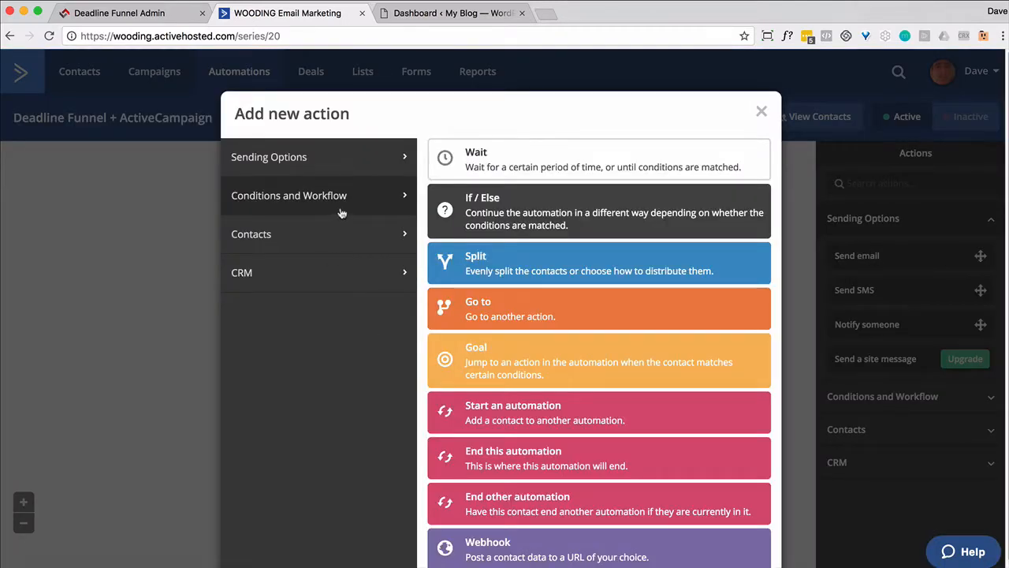
click(499, 550)
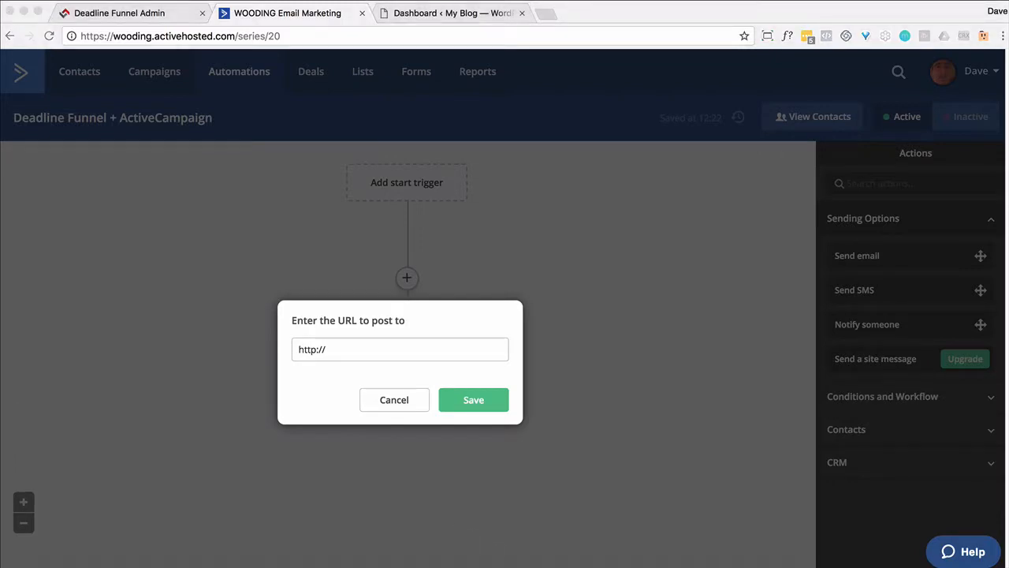
key(super+v)
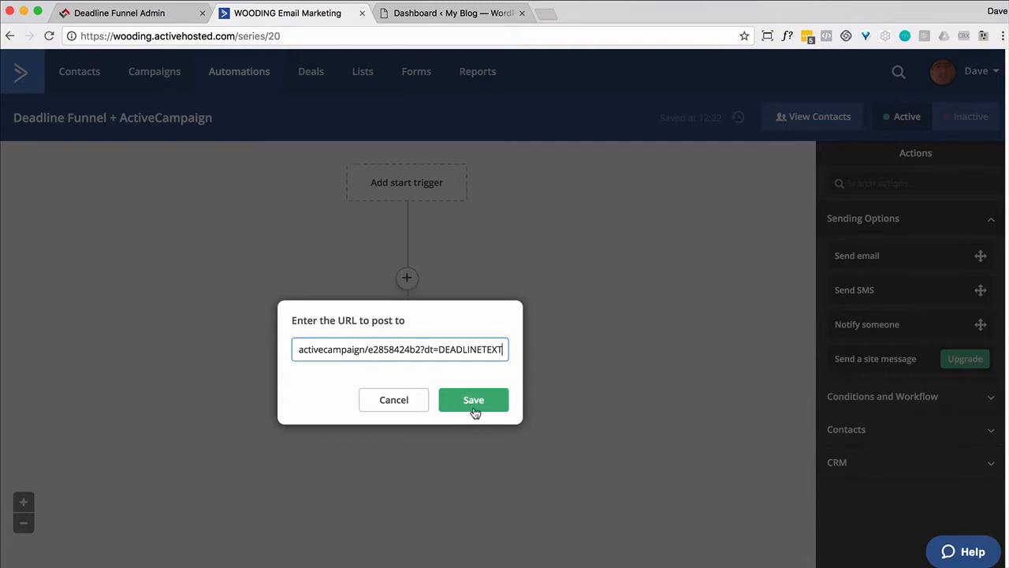
click(474, 407)
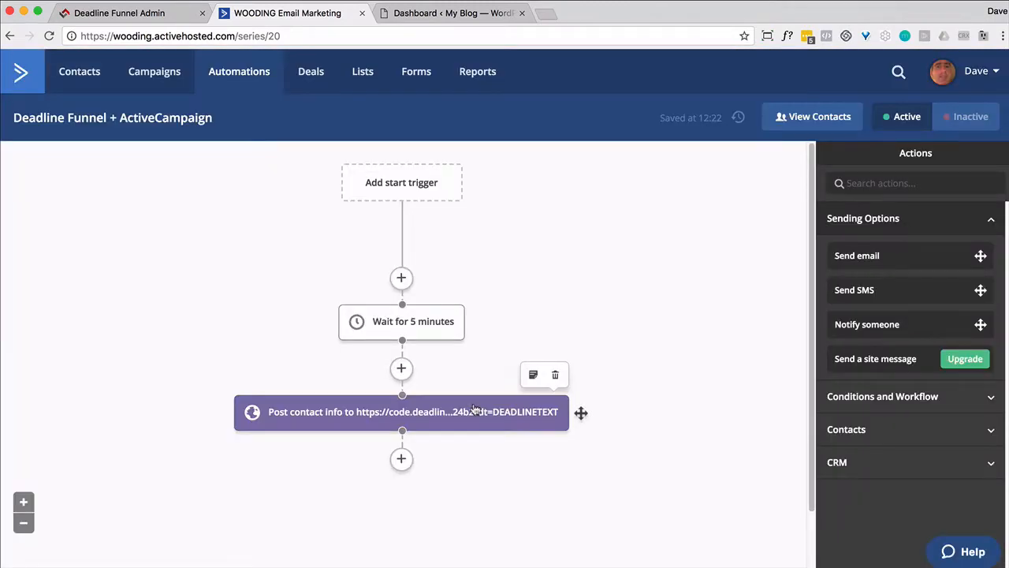
mouse_move(410, 331)
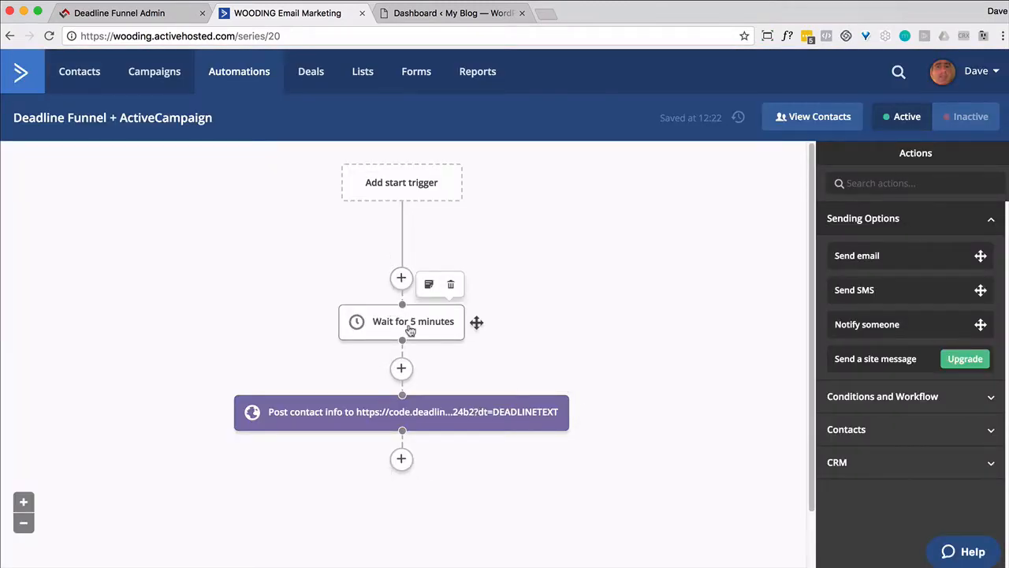
mouse_move(446, 414)
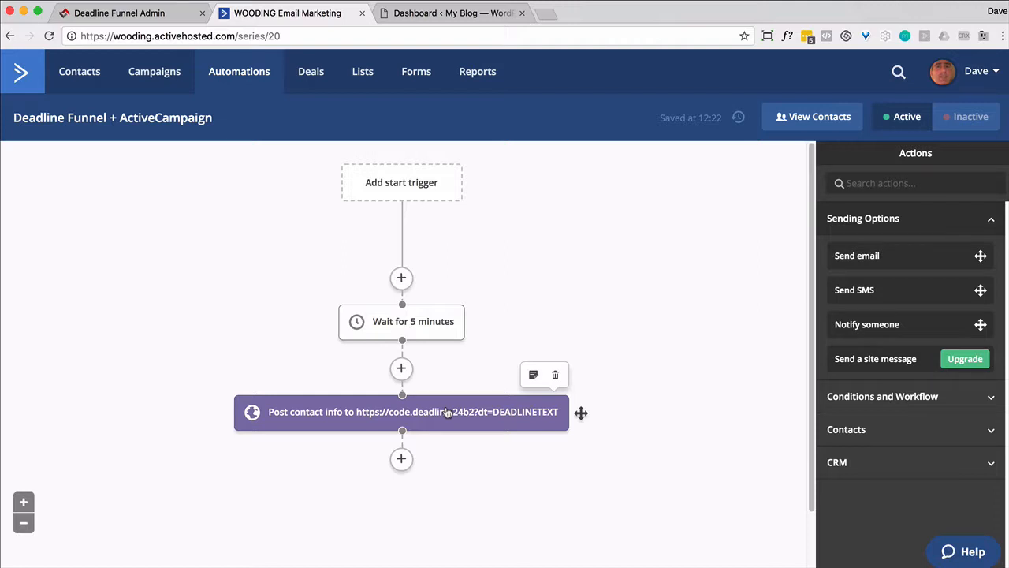
- Add a Send email action after the webhook and create a new email named DF for it
click(401, 459)
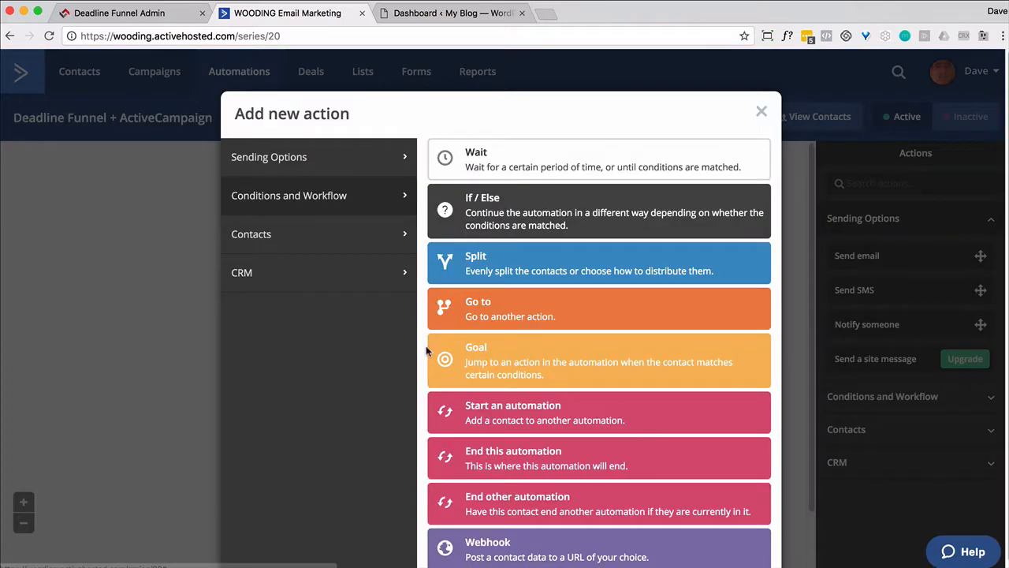
click(306, 154)
click(484, 158)
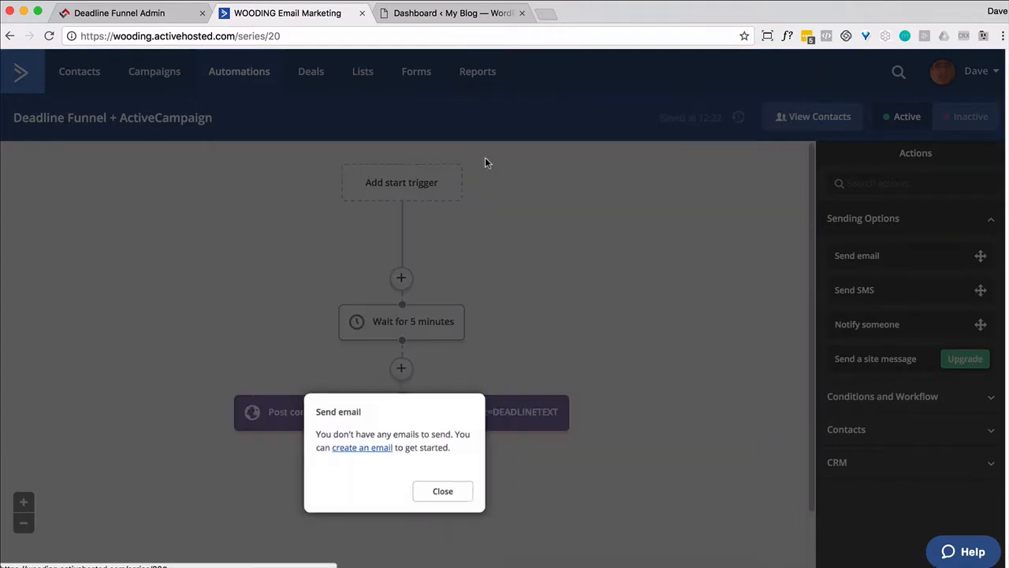
click(387, 445)
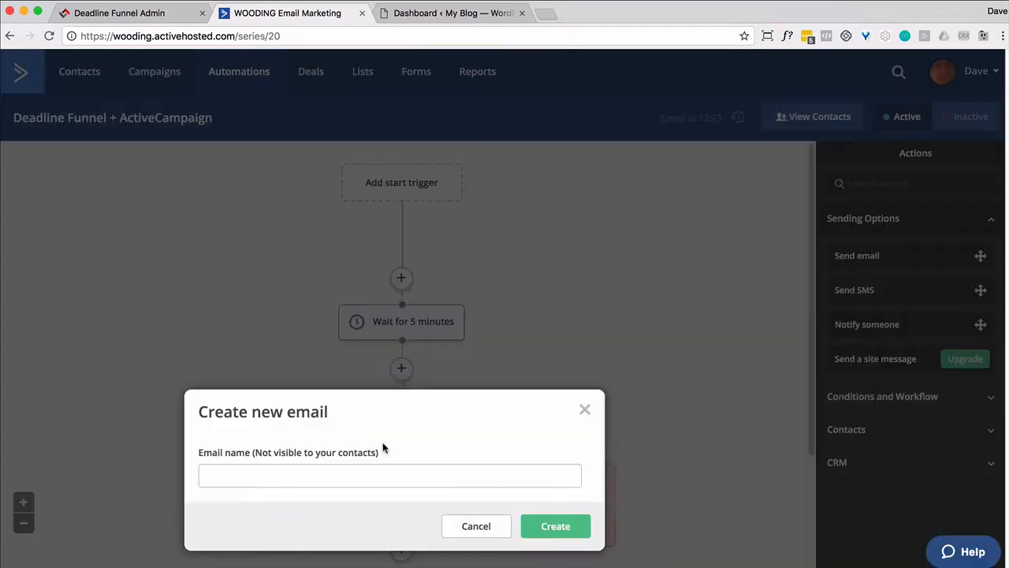
text(DF)
click(536, 526)
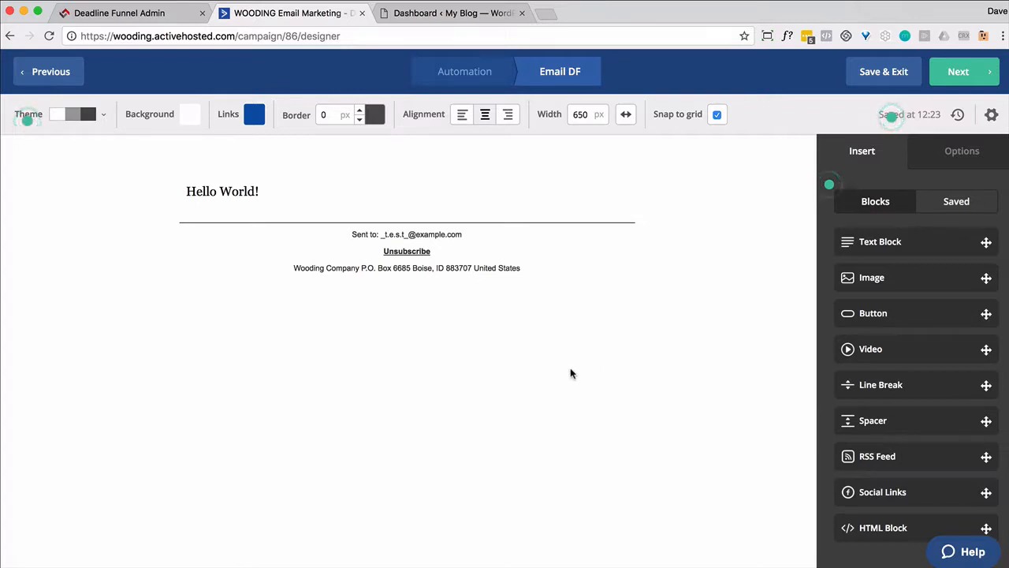
- Replace the email's "Hello World!" text with "Special Offer expires ..." and insert an HTML block beneath it
click(264, 191)
drag(264, 191, 138, 188)
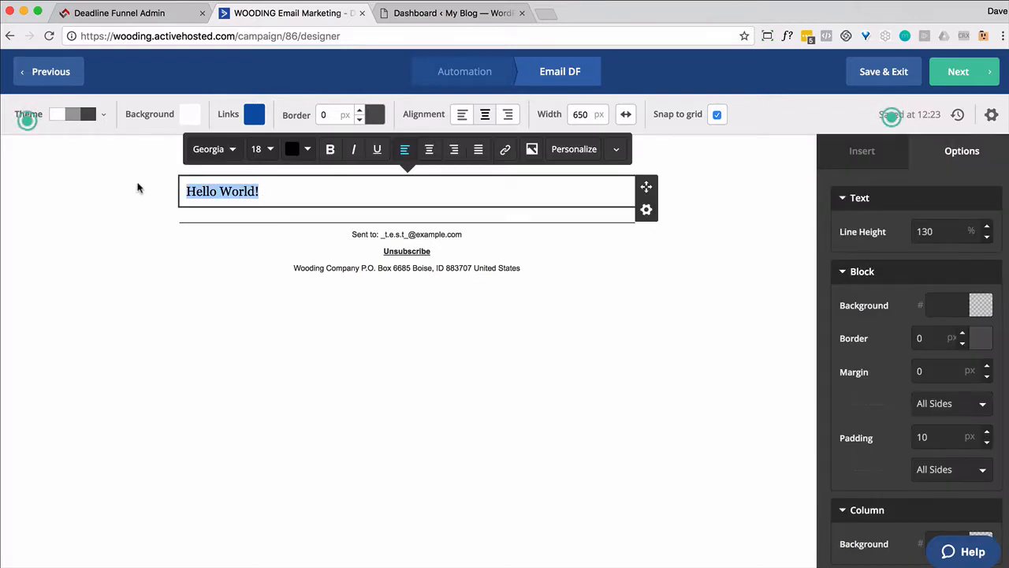
text(Special Offer expires ...)
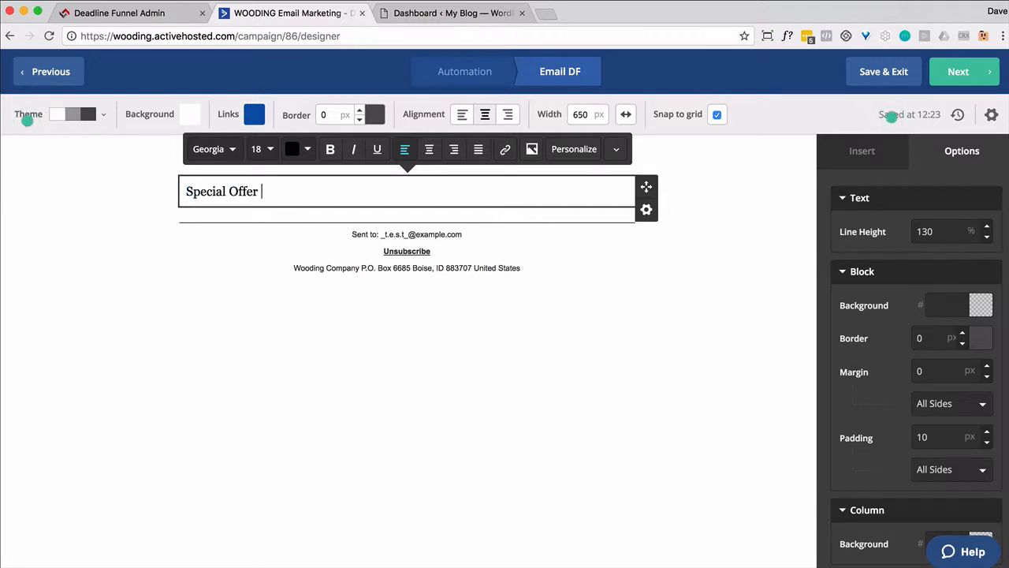
click(604, 318)
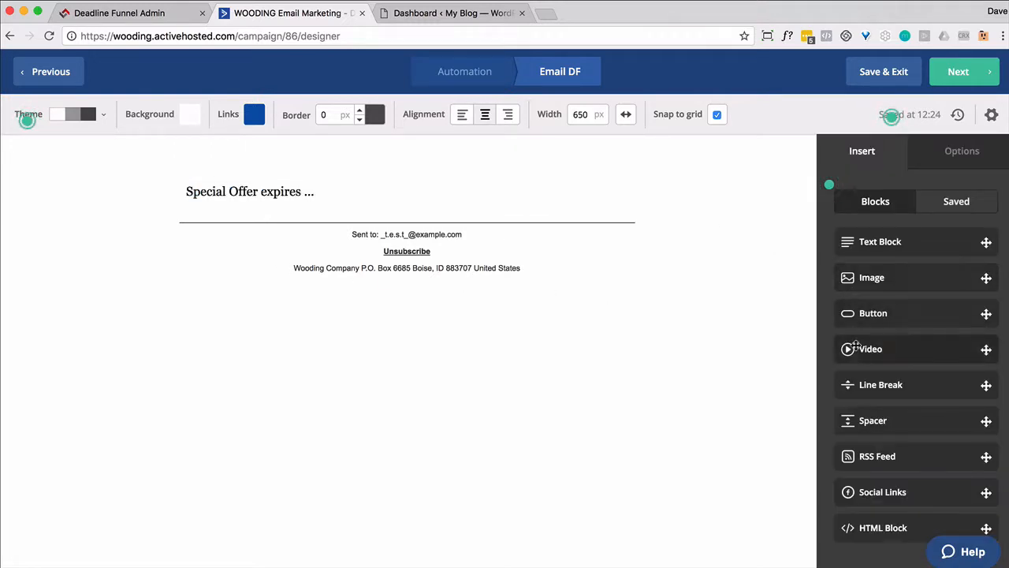
drag(872, 526, 351, 214)
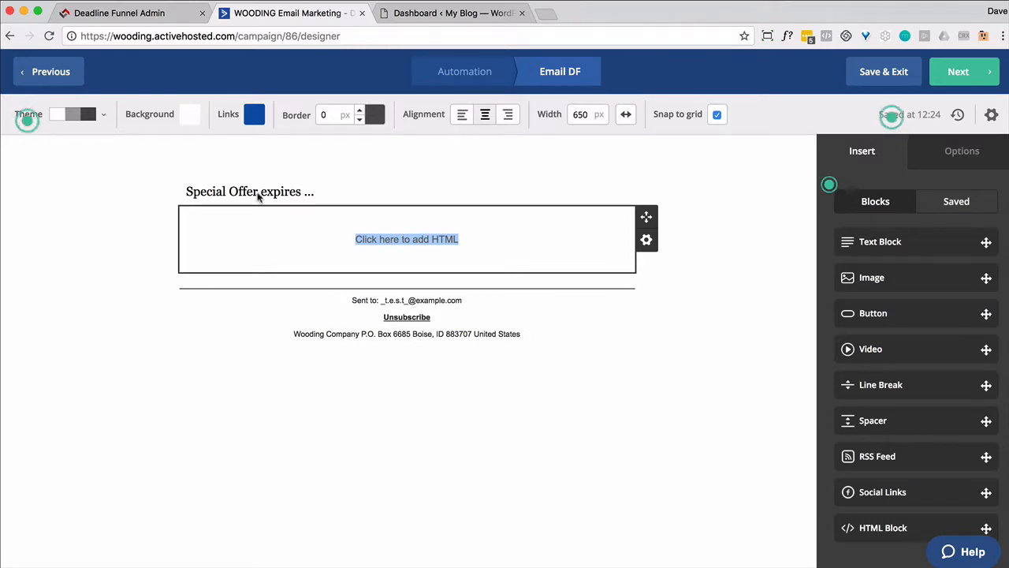
- Switch to Deadline Funnel and copy the HTML Image Code for the animated countdown from the campaign's Email Setup
click(134, 16)
click(84, 257)
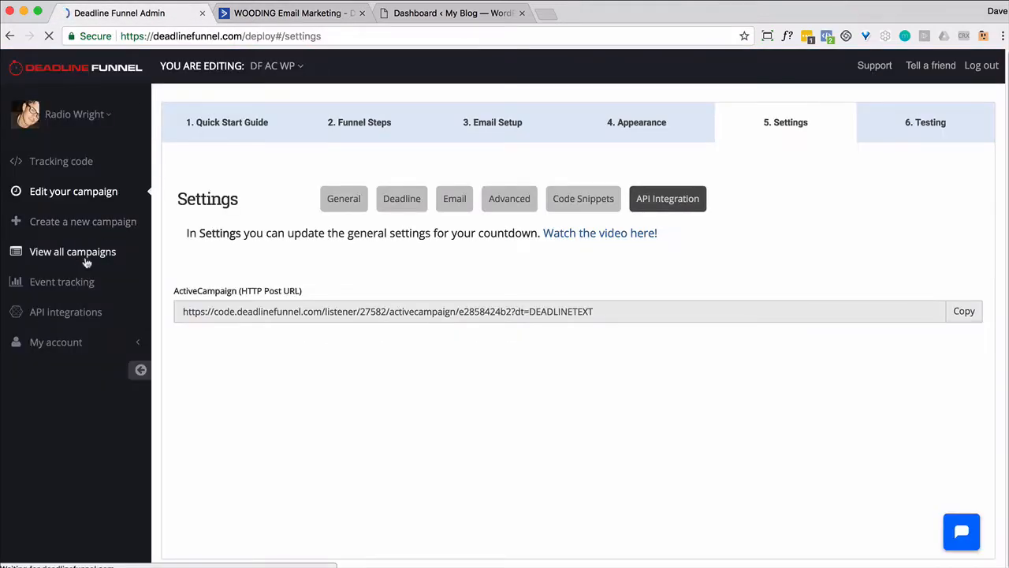
click(485, 124)
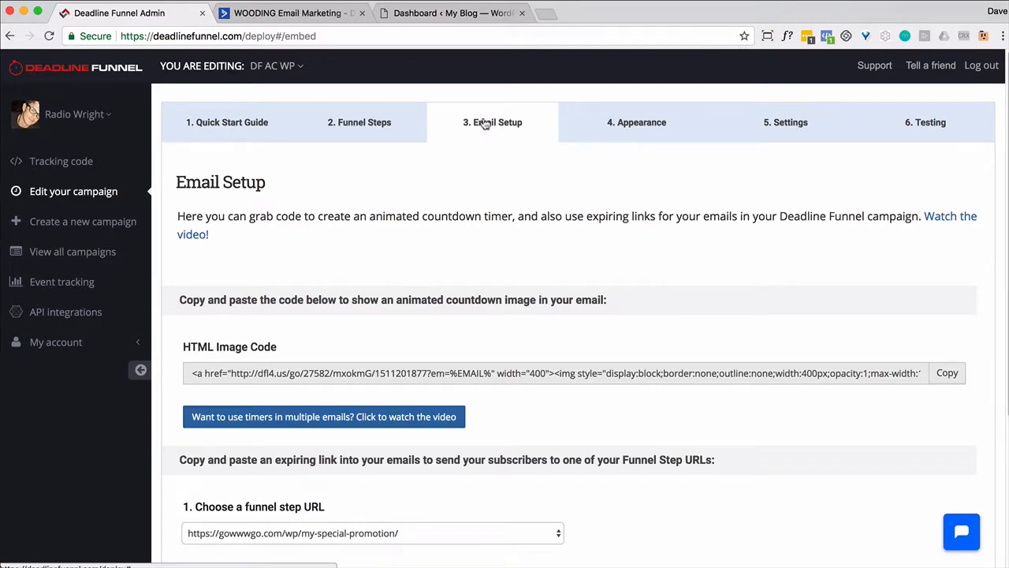
click(947, 373)
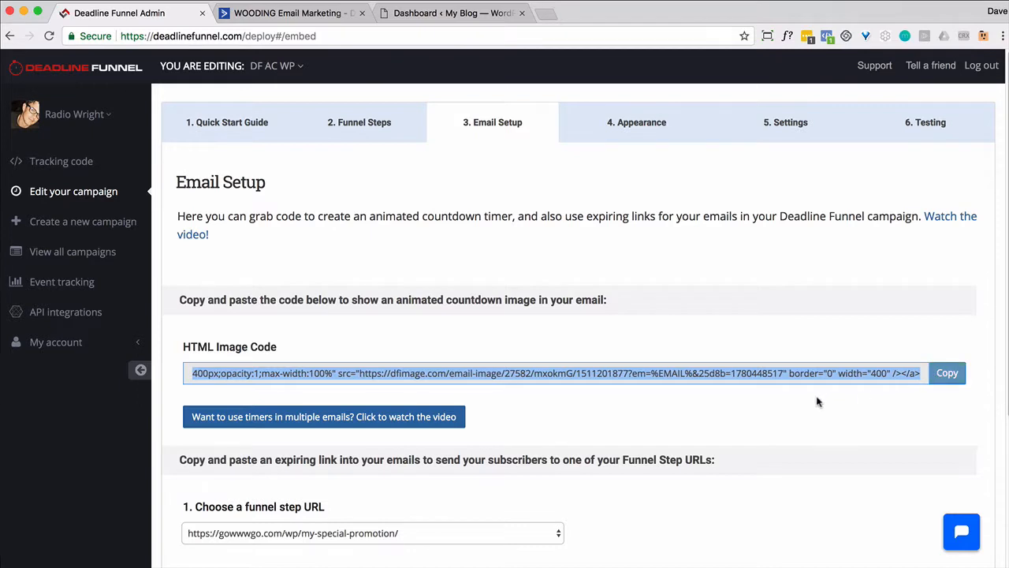
click(682, 377)
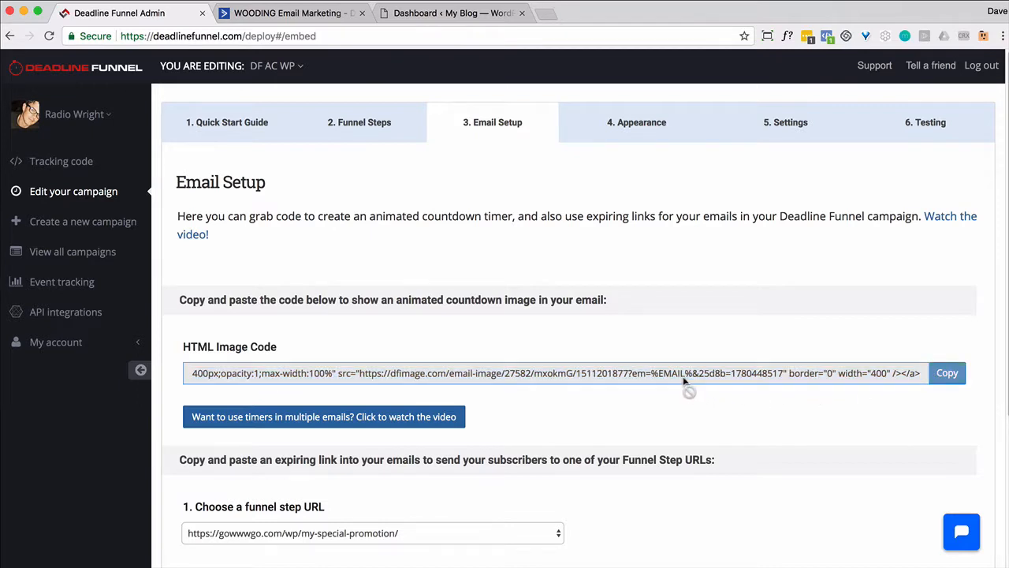
drag(651, 375, 684, 375)
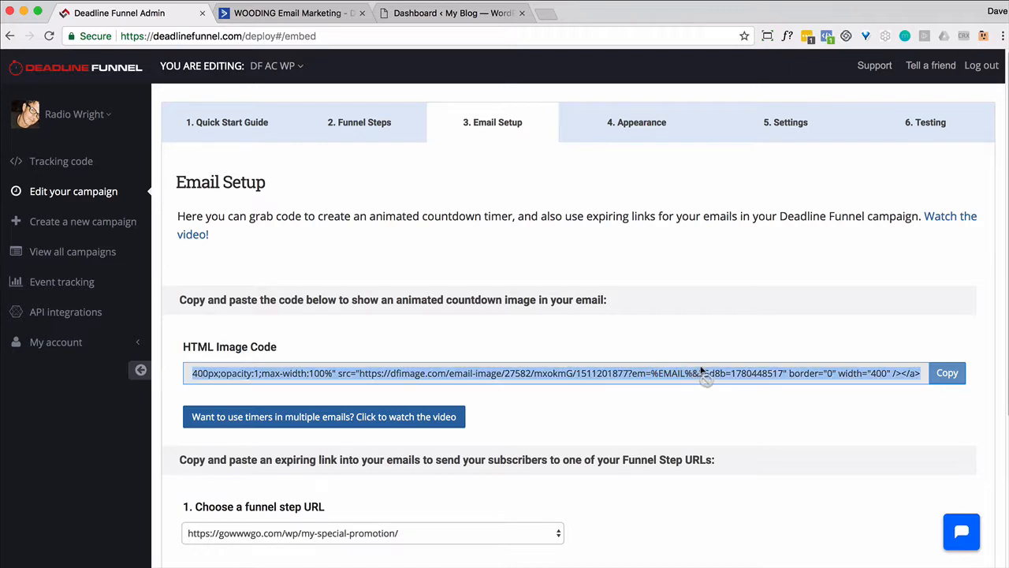
click(947, 373)
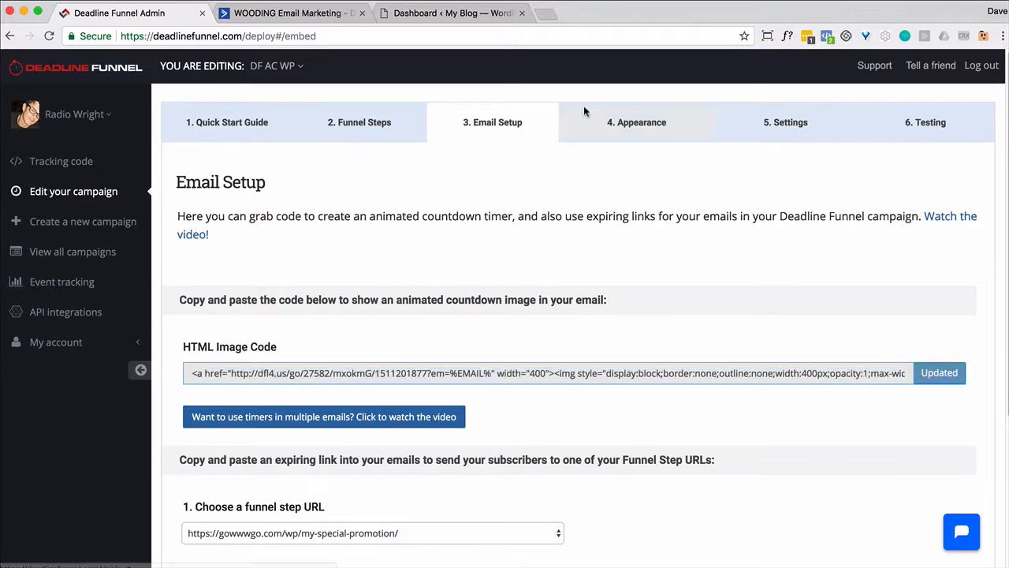
- Return to the ActiveCampaign email, paste the countdown code into the HTML block as custom HTML and save it
click(288, 14)
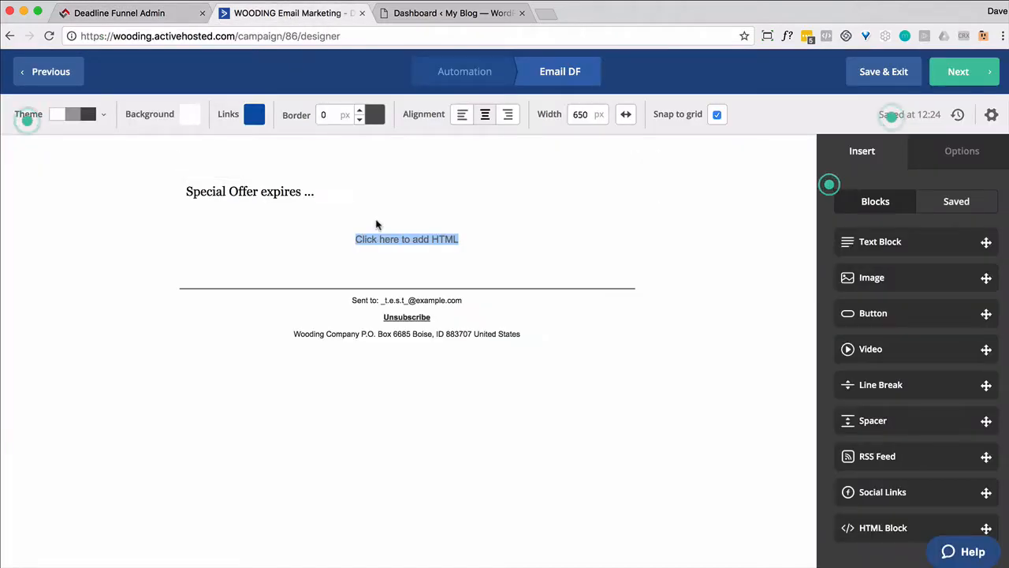
click(405, 240)
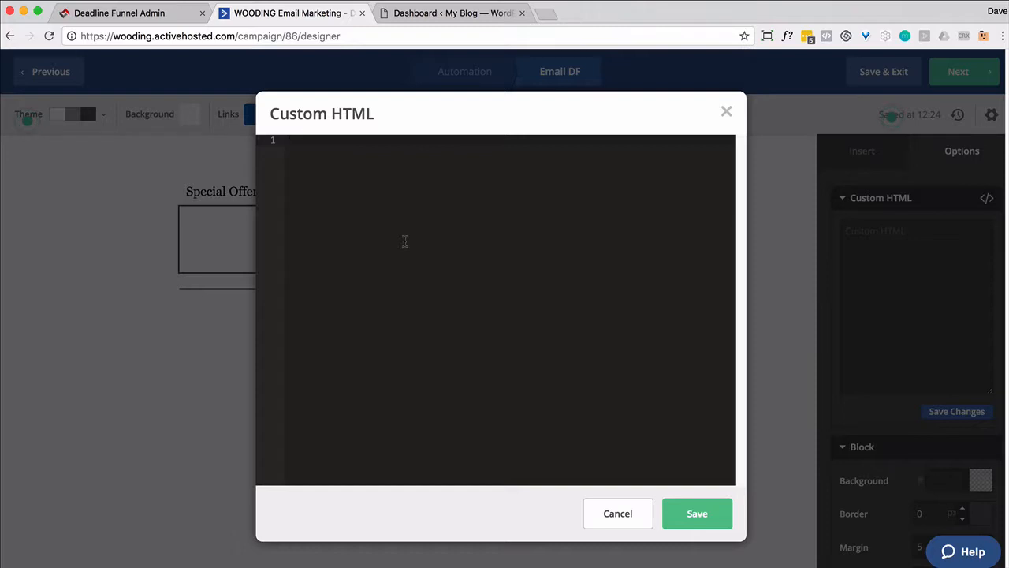
right_click(404, 240)
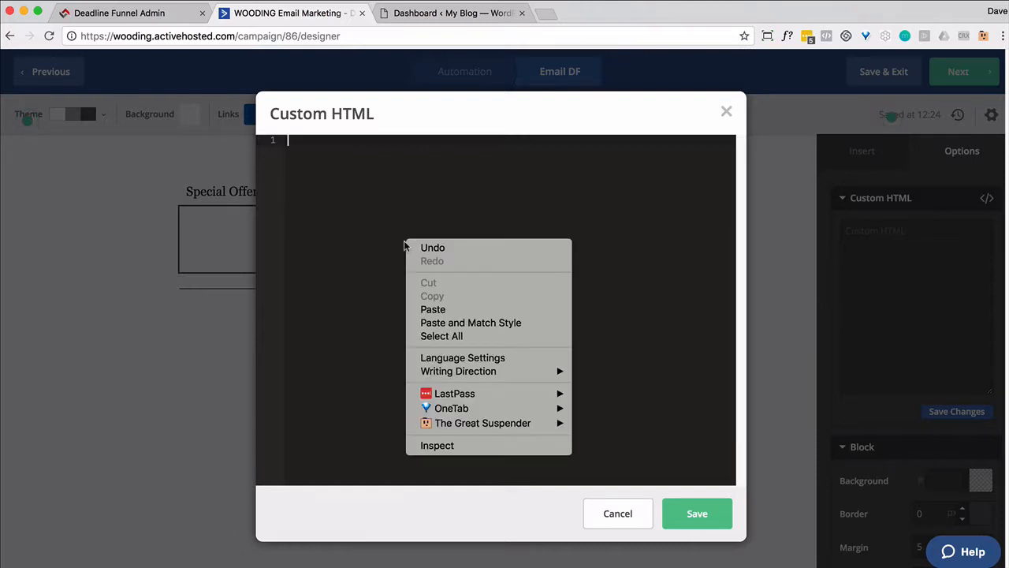
click(432, 308)
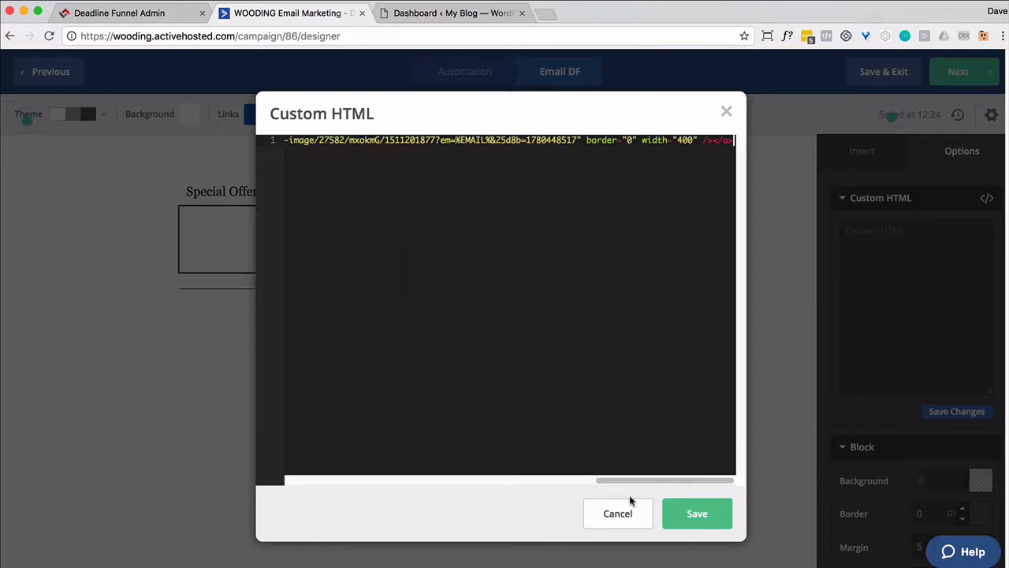
click(678, 513)
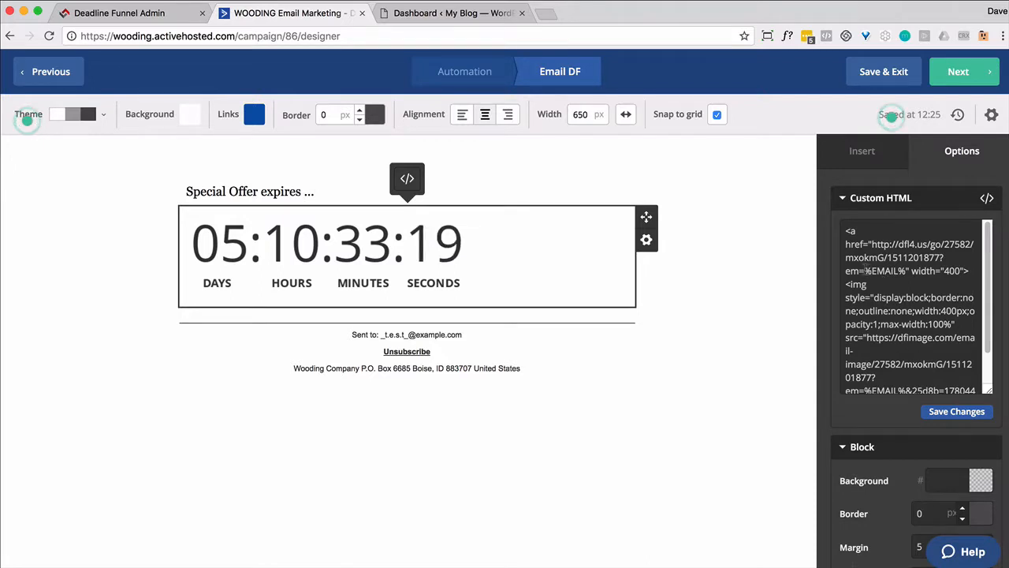
- Check the %EMAIL% placeholder in the countdown code, then save the email and exit to the automation
drag(864, 271, 908, 271)
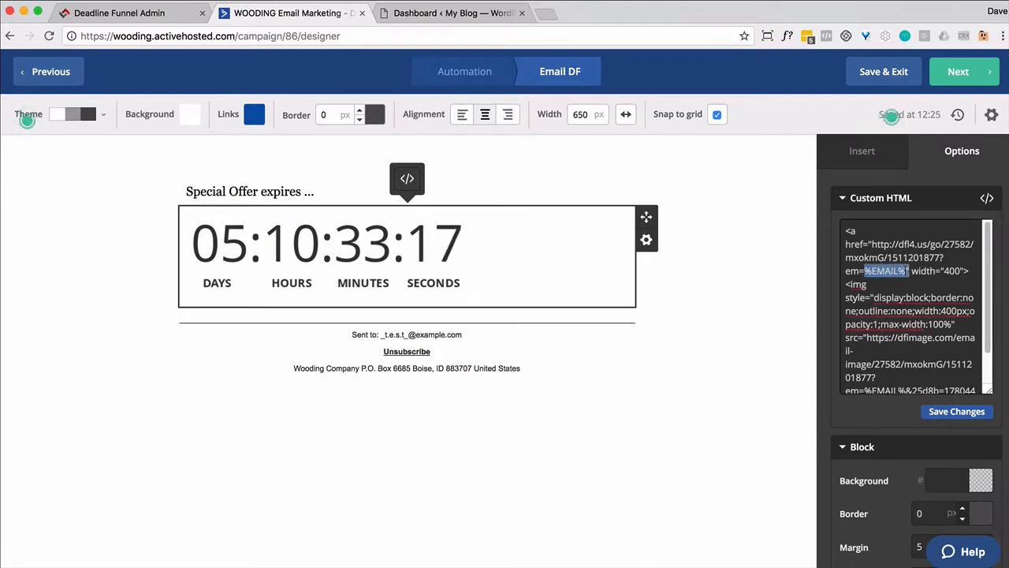
click(756, 299)
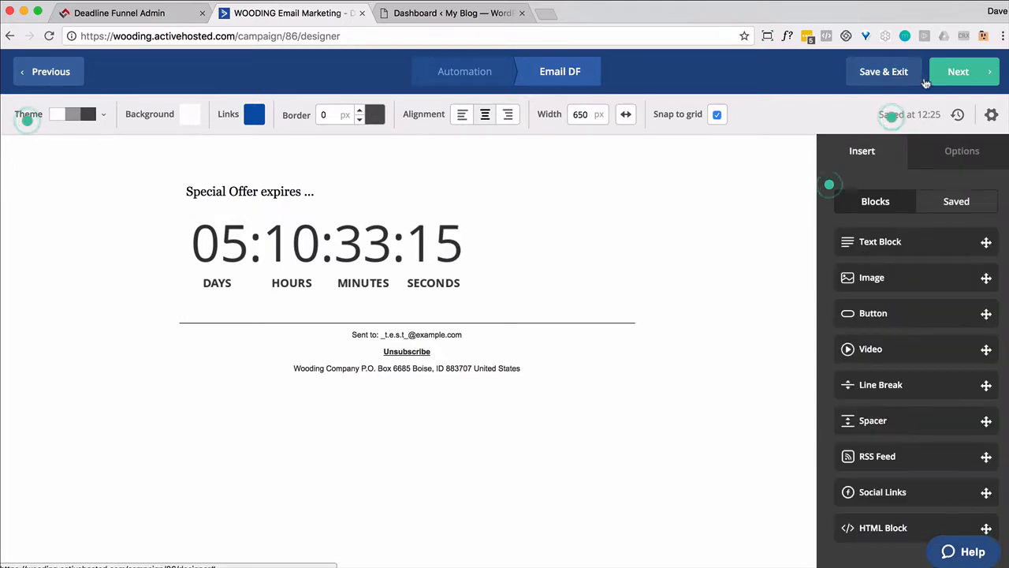
click(872, 77)
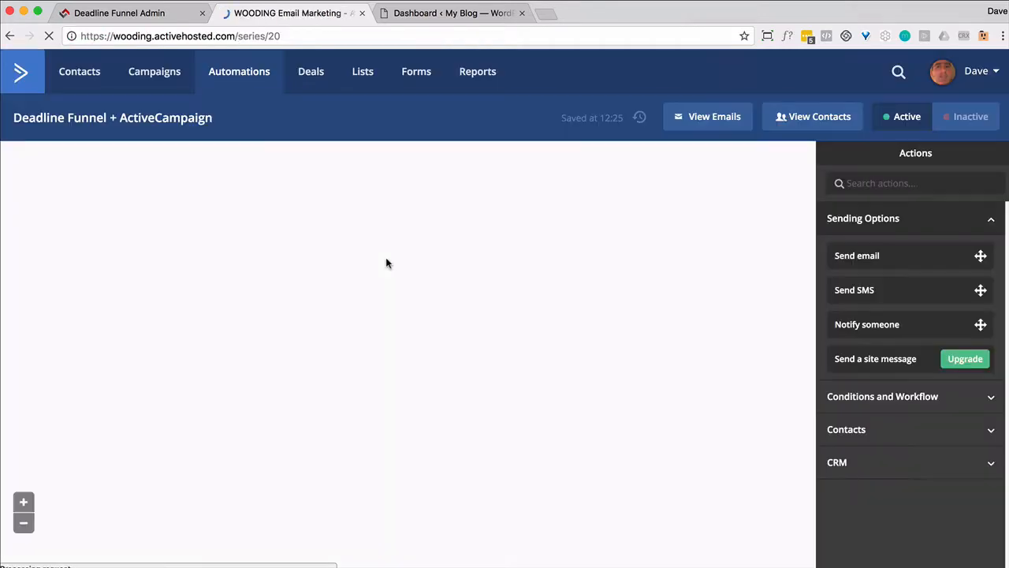
- Add an "End this automation" action after the Send email "DF" step in the automation
scroll(390, 261, down, 2)
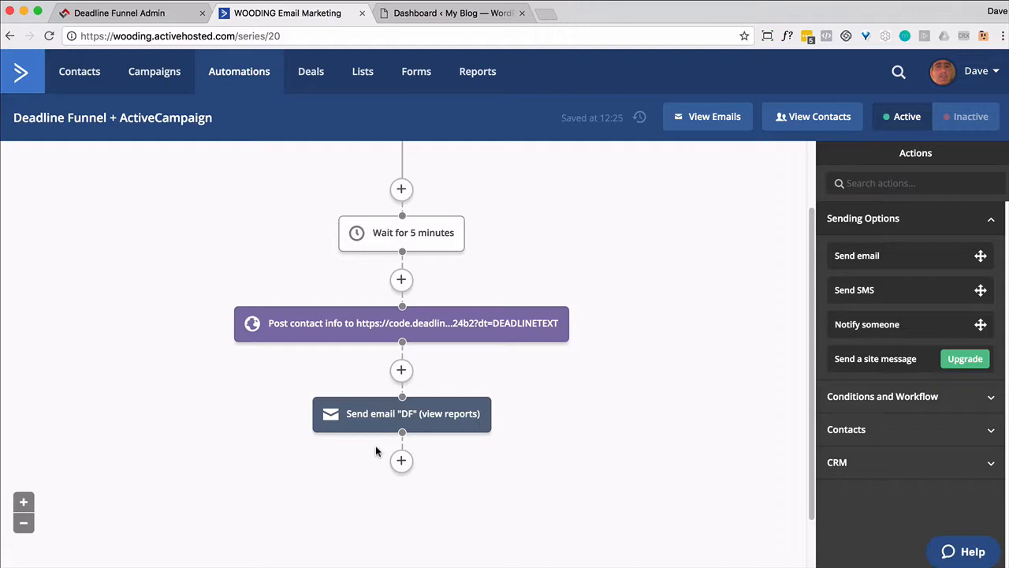
click(401, 461)
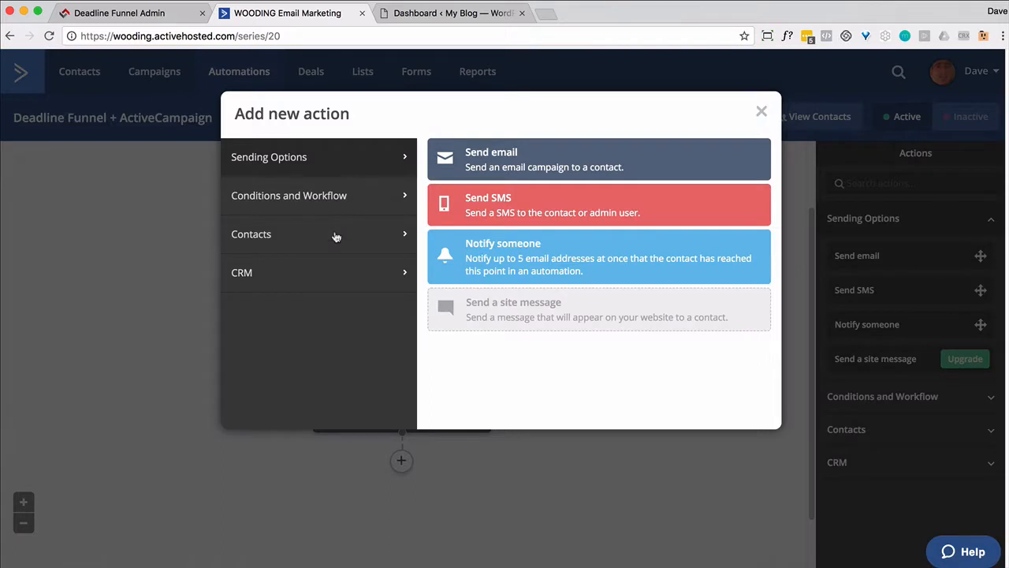
click(350, 196)
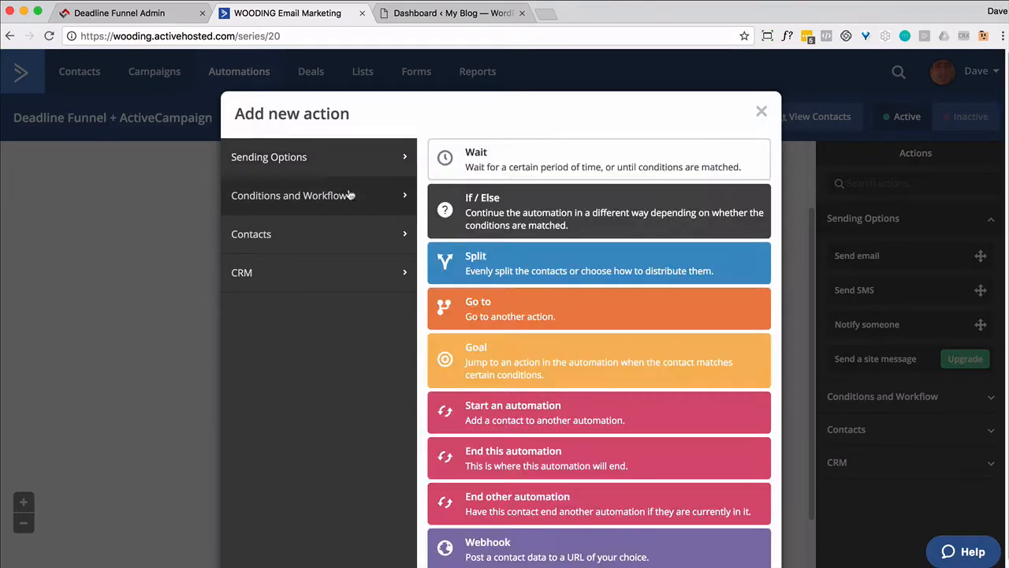
click(493, 460)
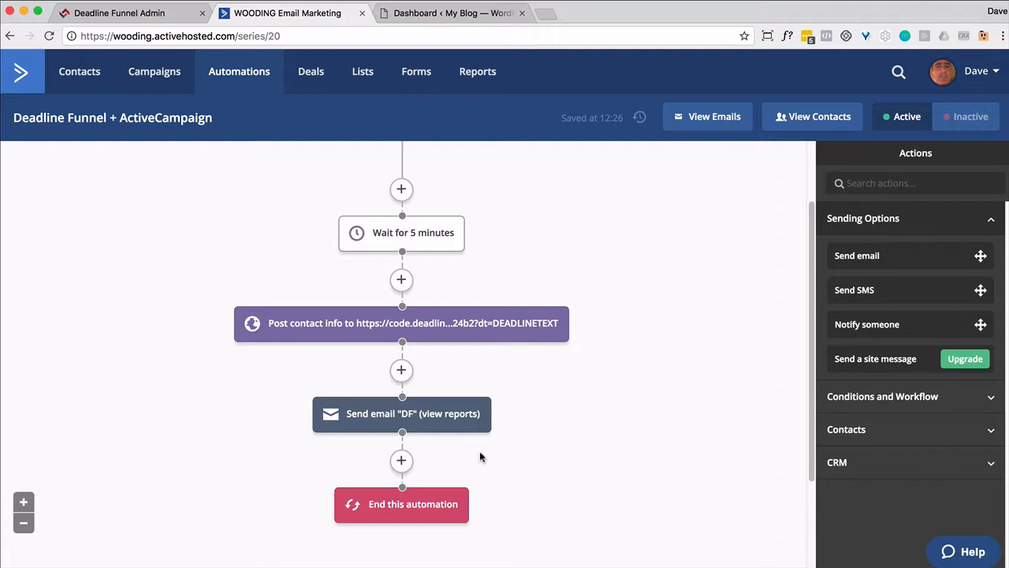
- Switch to Deadline Funnel and download version 1.1.0 of its WordPress plugin from the campaign's Code Snippets settings
click(448, 16)
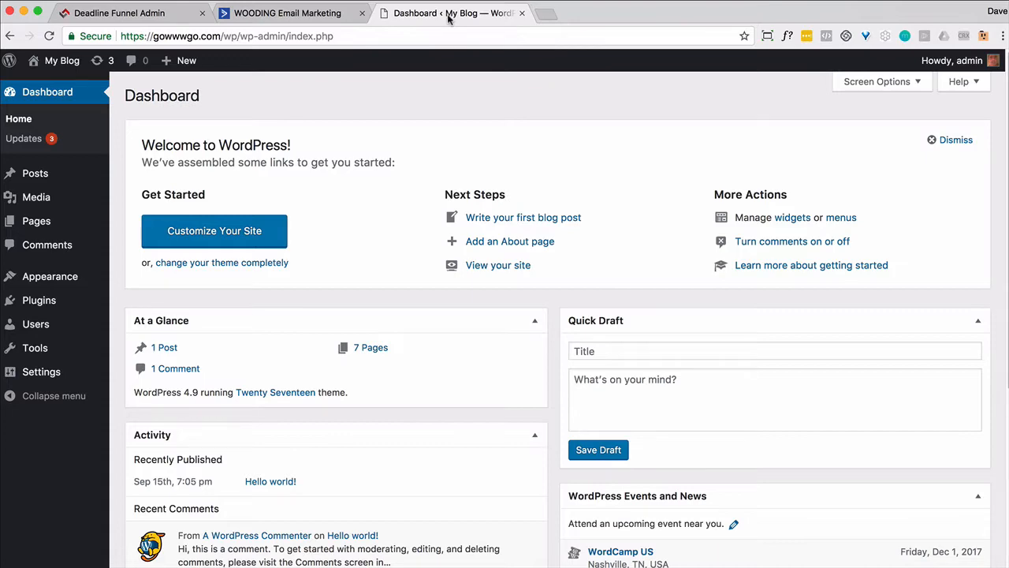
click(84, 13)
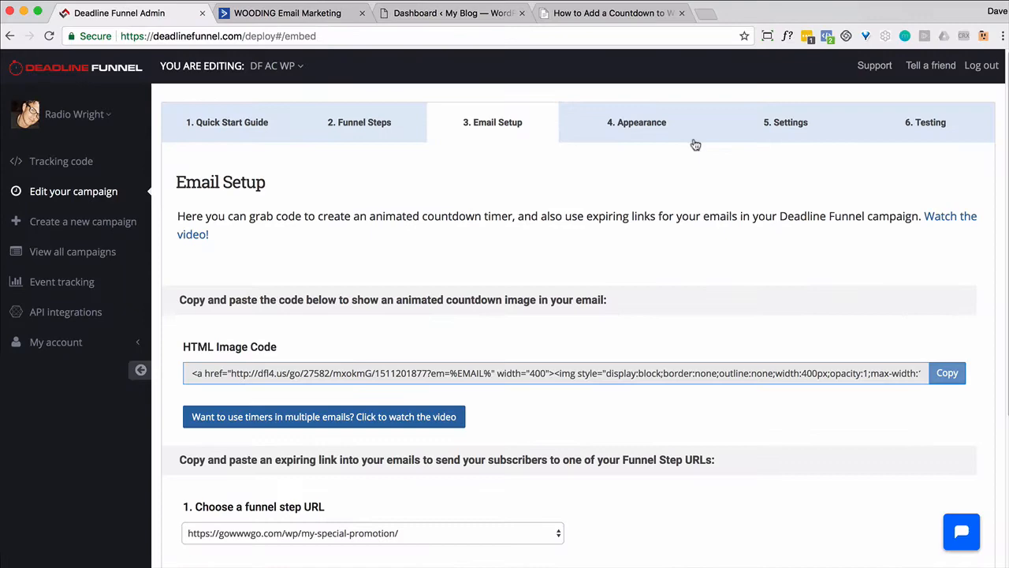
click(775, 129)
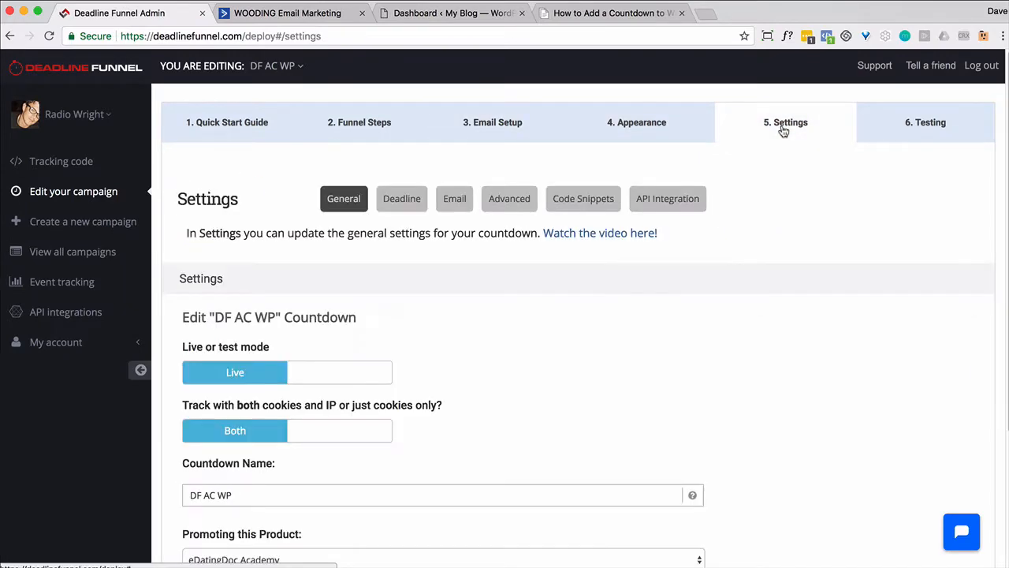
click(591, 199)
scroll(552, 221, down, 5)
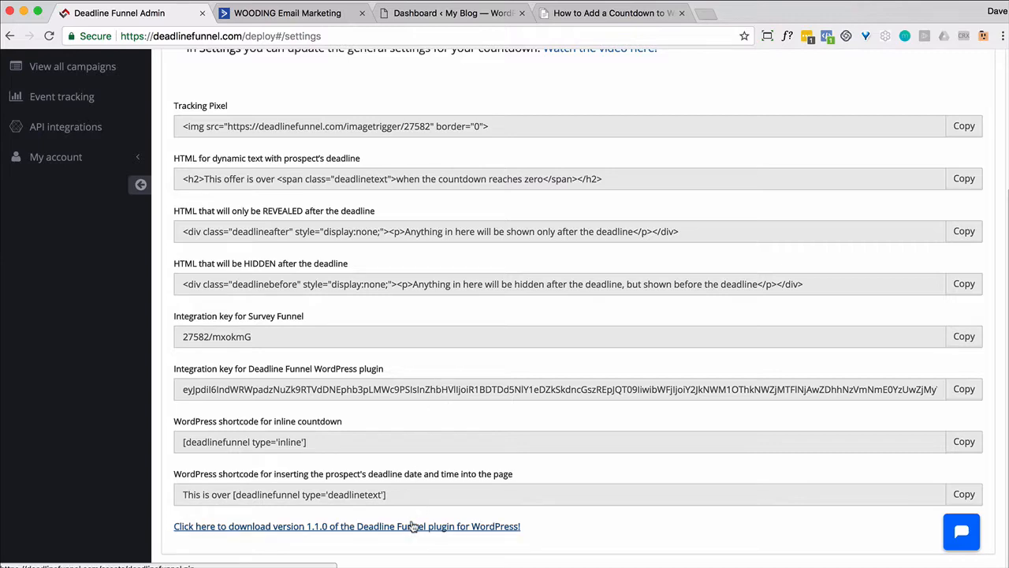
click(411, 526)
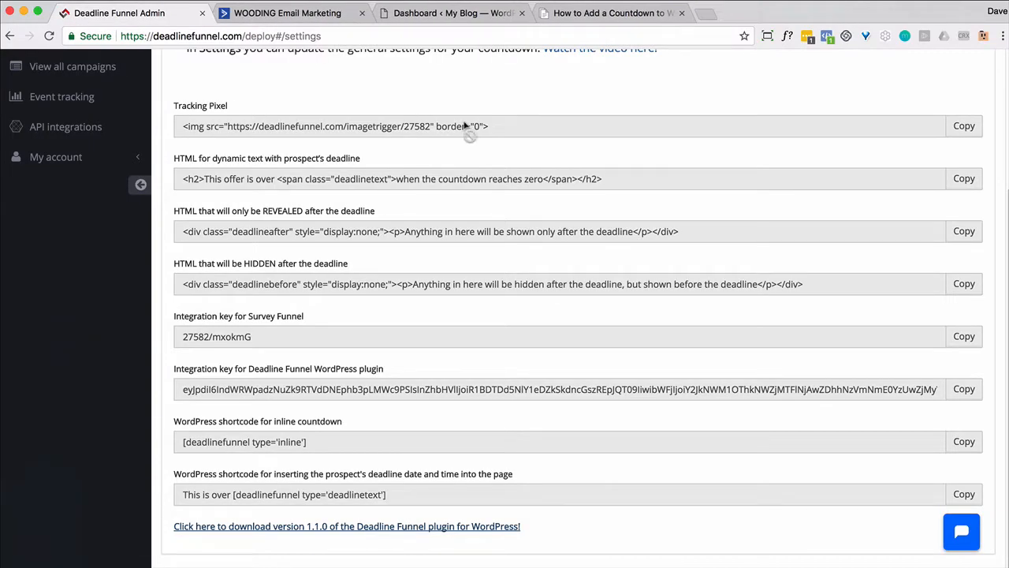
- Return to WordPress, upload deadlinefunnel.zip as a new plugin, install it and activate it
click(415, 13)
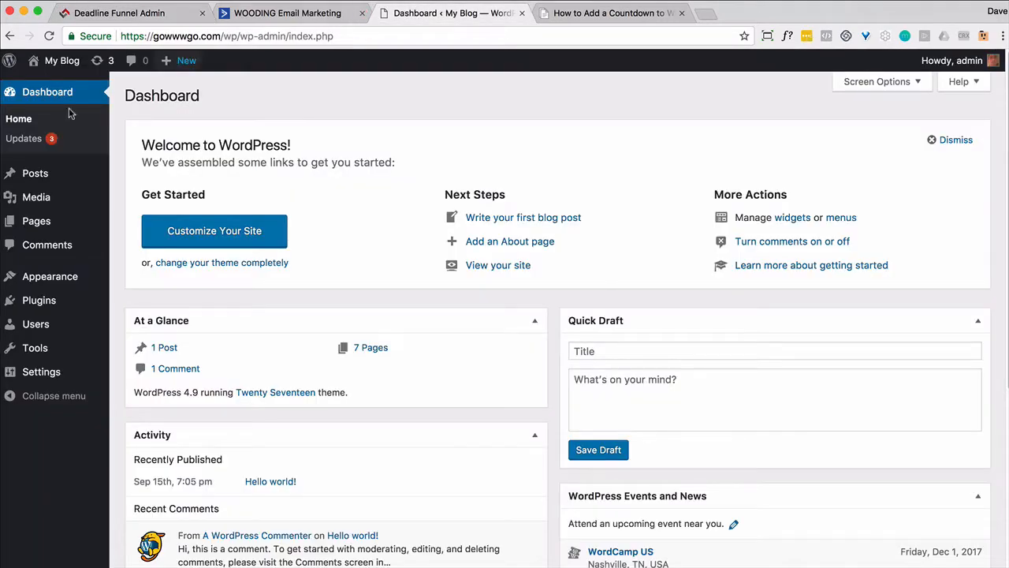
click(36, 304)
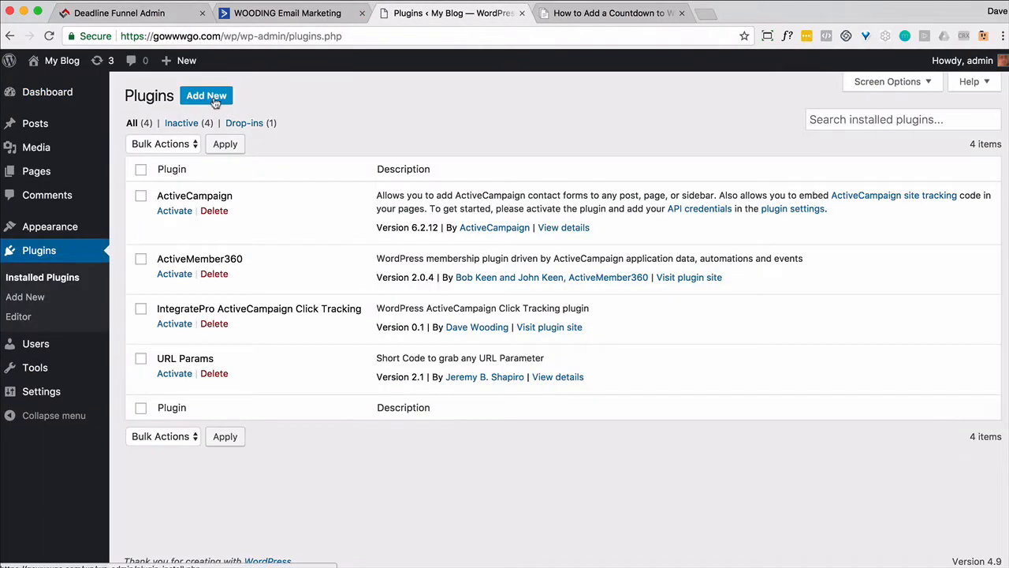
click(209, 97)
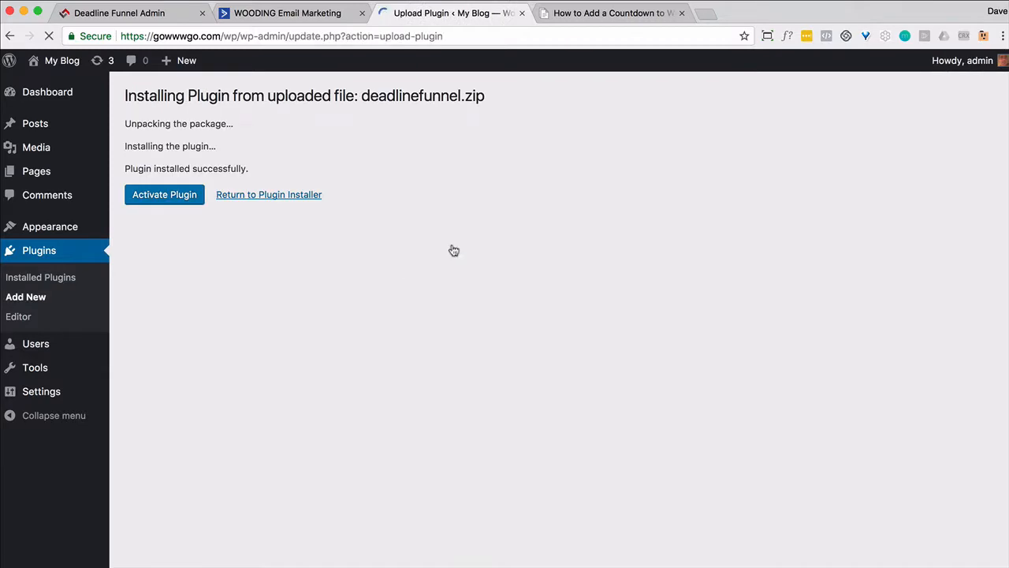
click(180, 204)
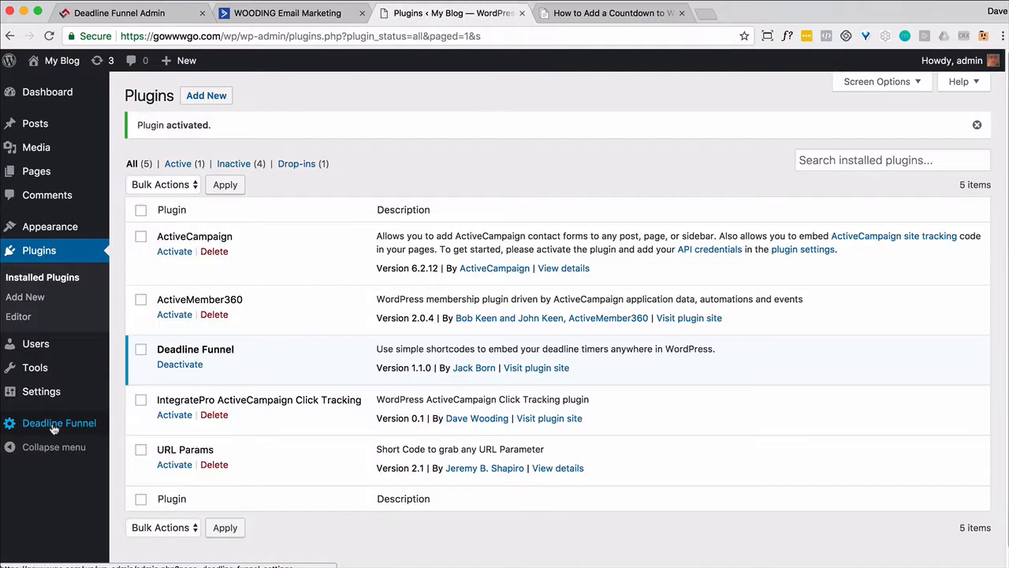
- Copy the WordPress plugin integration key from Deadline Funnel into the plugin's API Key field in WordPress and save the settings
click(54, 425)
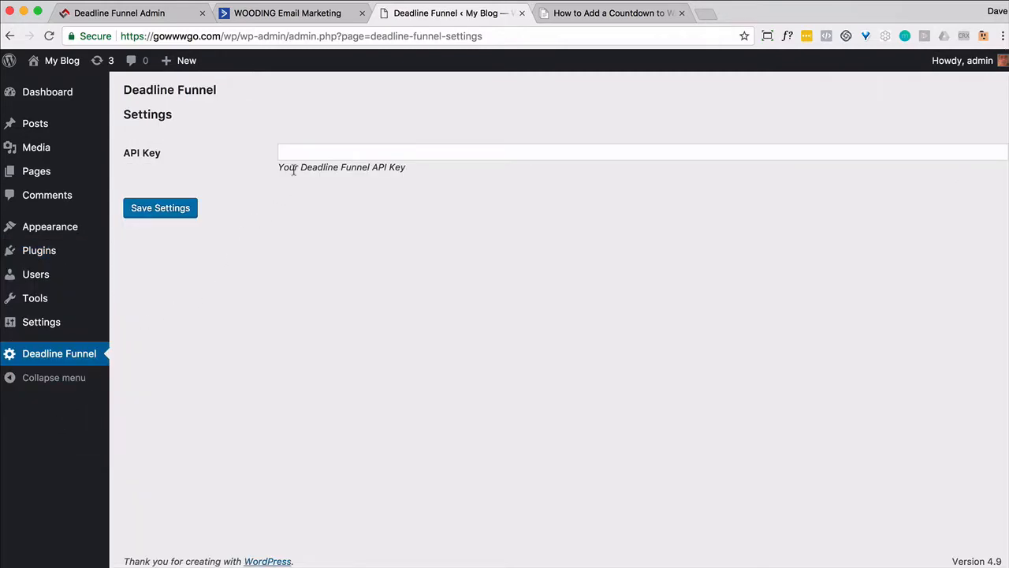
click(963, 389)
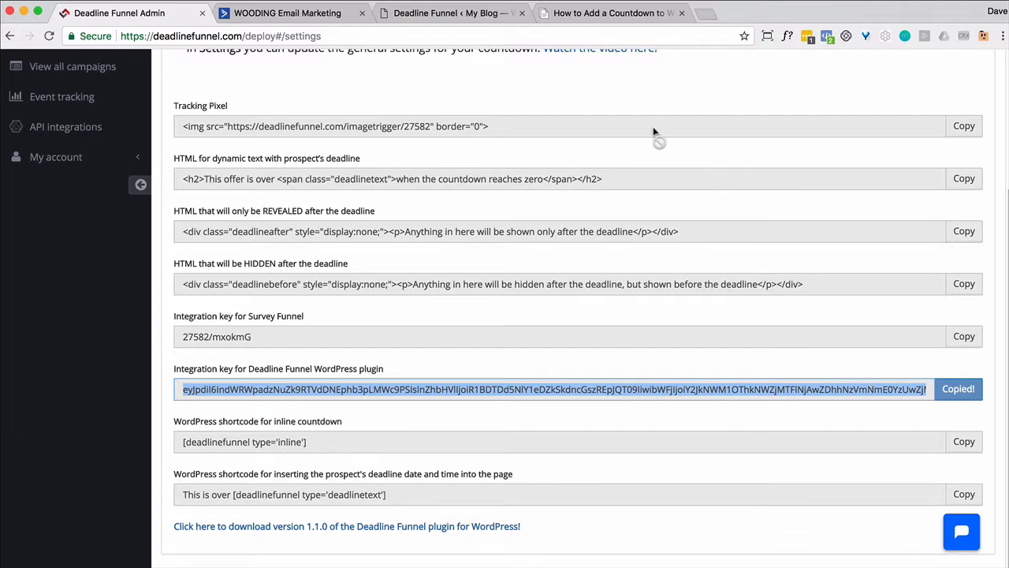
click(451, 19)
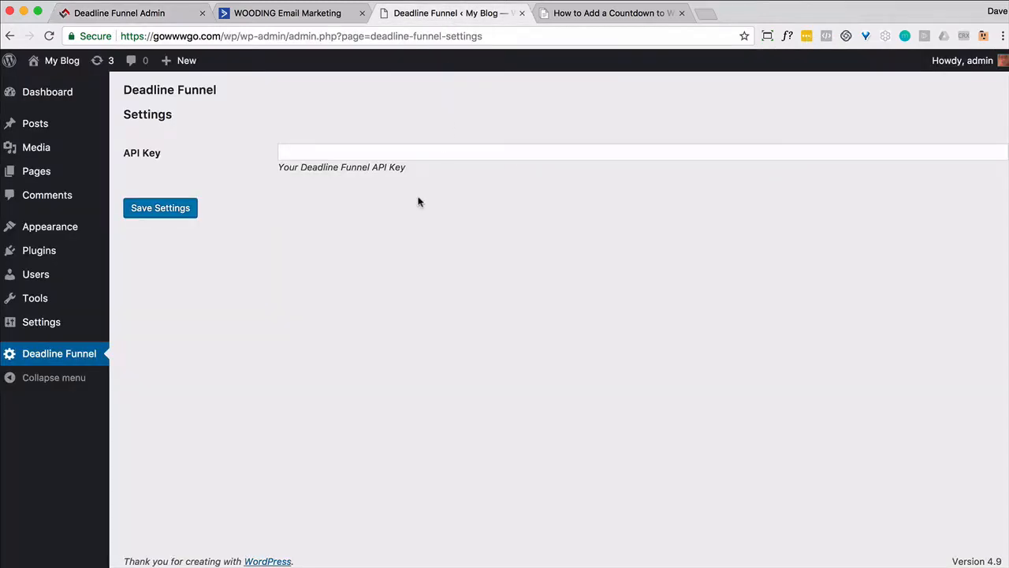
click(371, 156)
key(super+v)
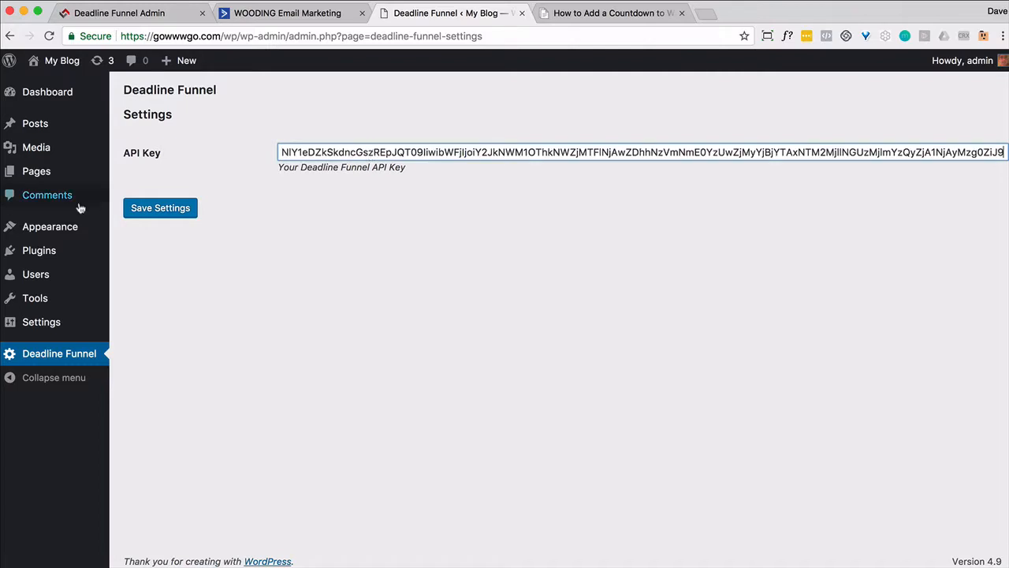
click(165, 215)
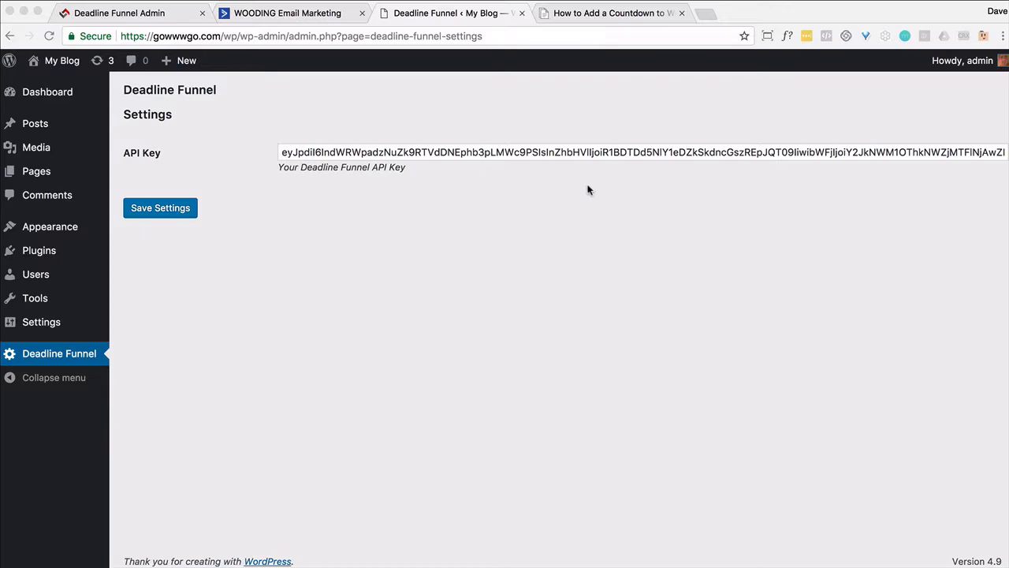
click(712, 15)
key(super+v)
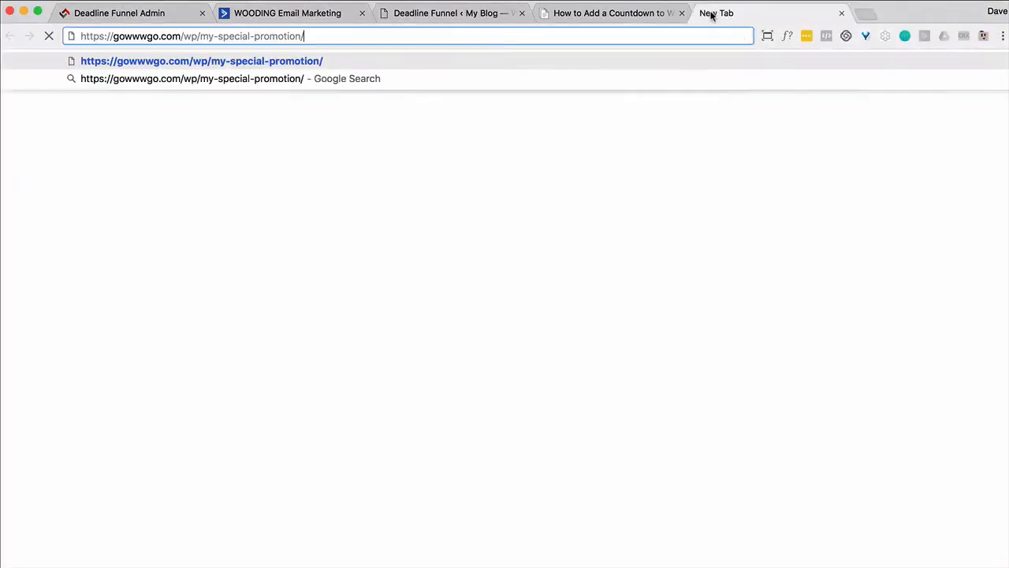
key(Return)
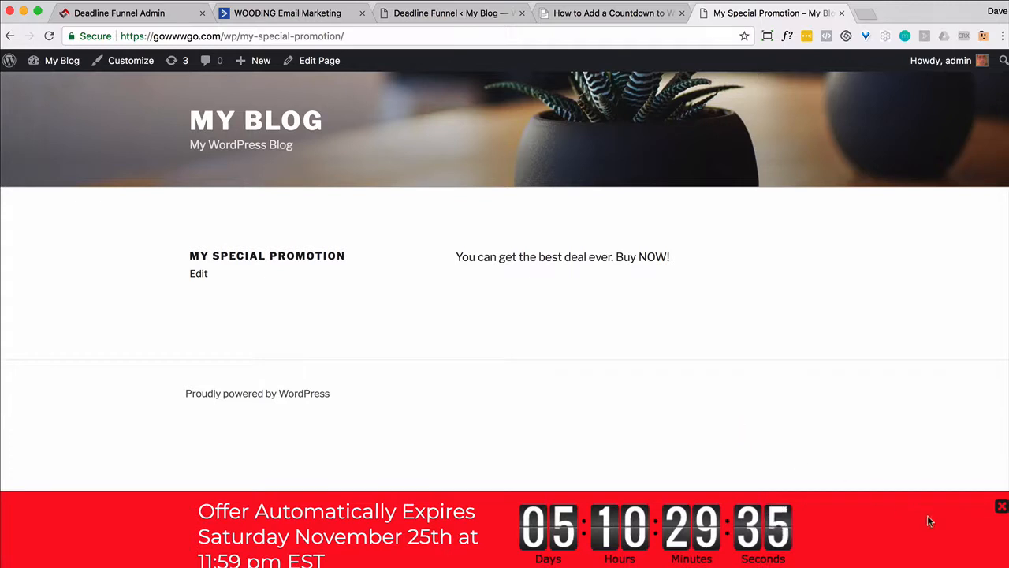
click(1000, 506)
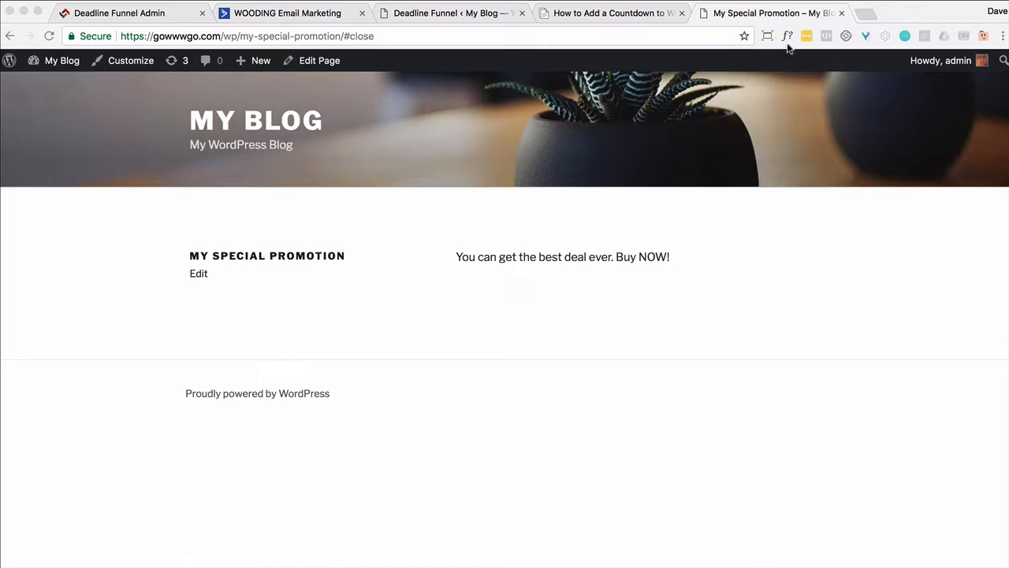
click(862, 16)
click(861, 16)
key(cmd+v)
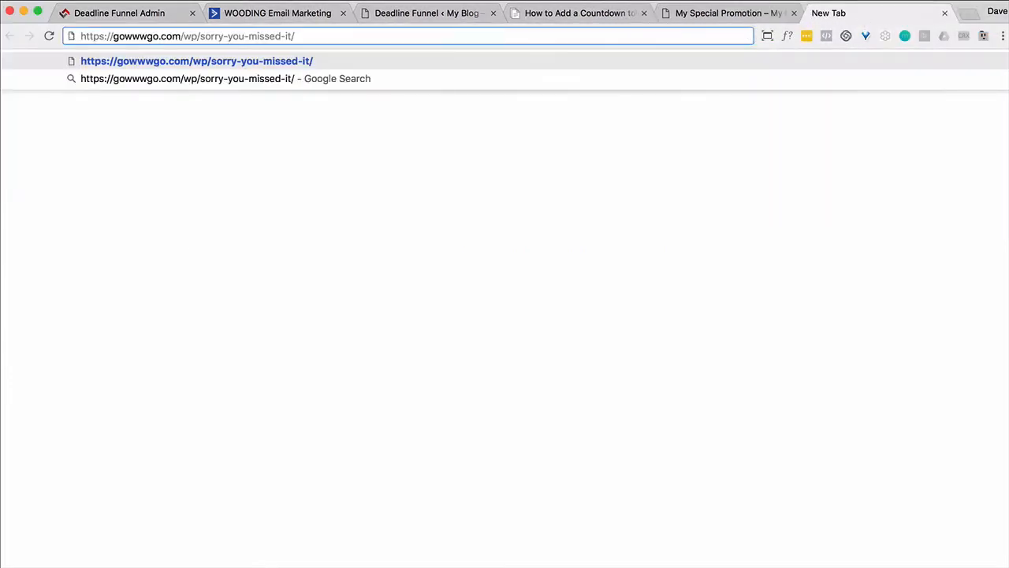
key(Return)
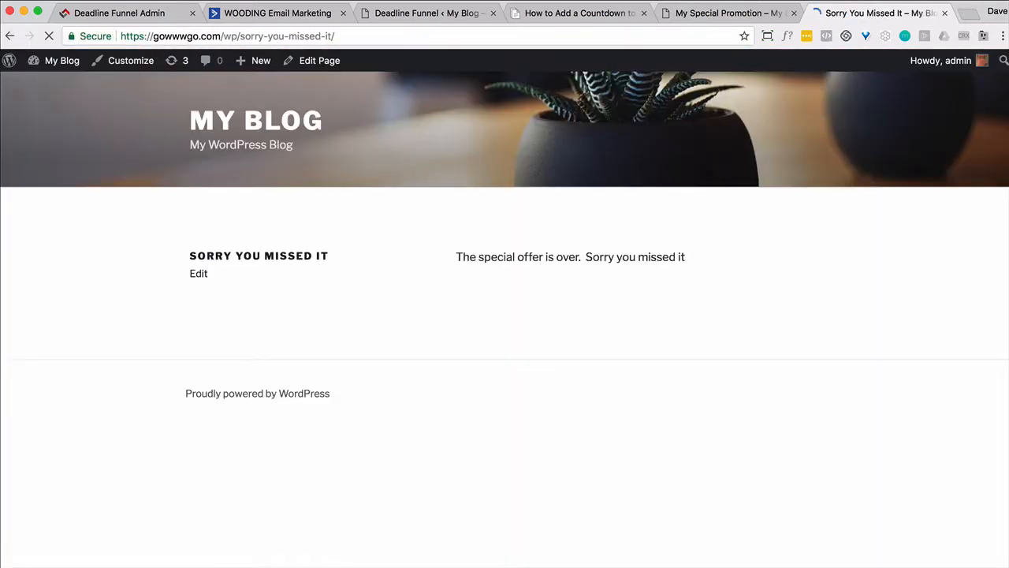
click(944, 12)
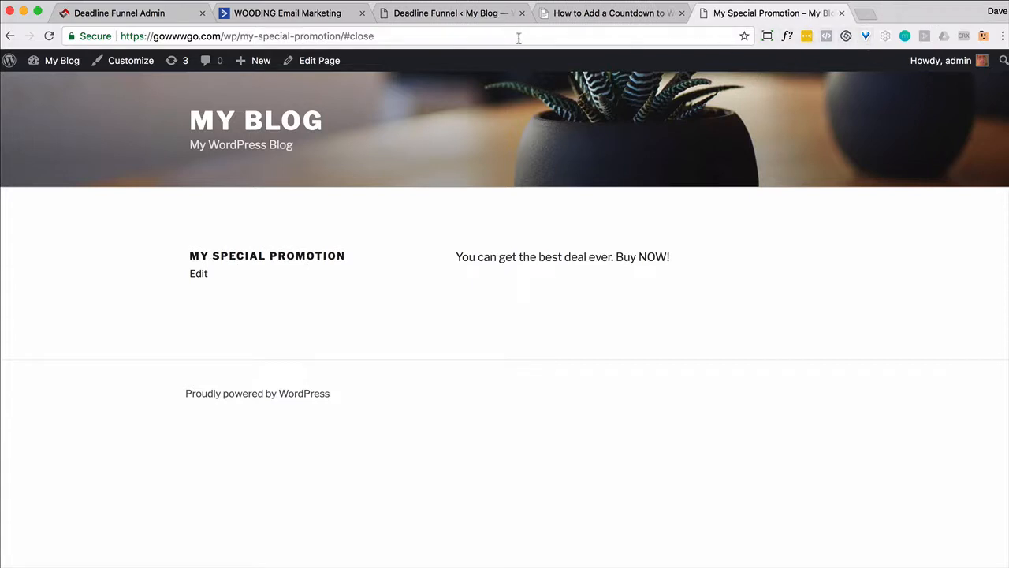
- Remove the #close suffix from the special promotion page's URL and reload the page to check its countdown banner
click(343, 36)
drag(343, 36, 406, 36)
text(/)
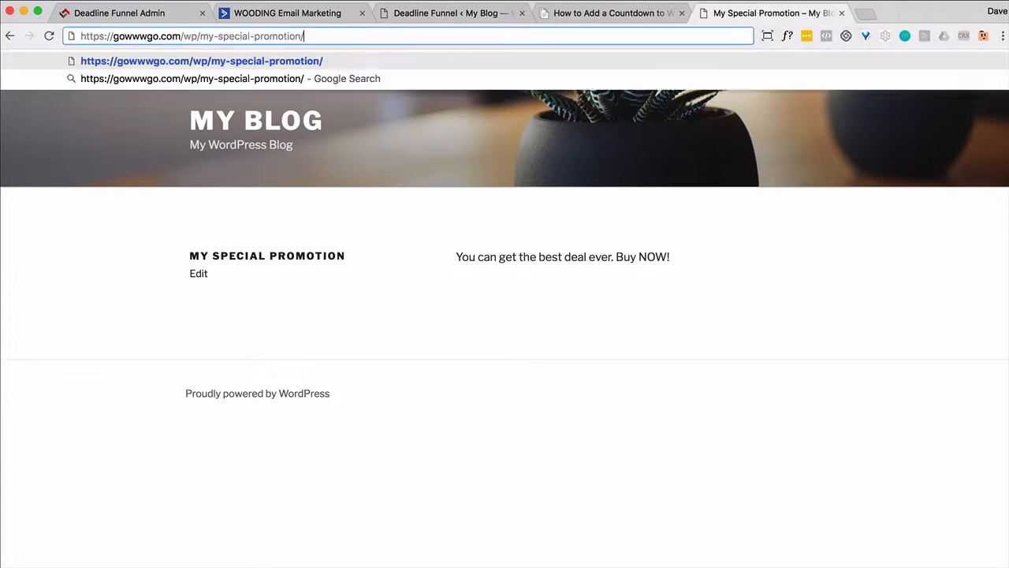
key(Return)
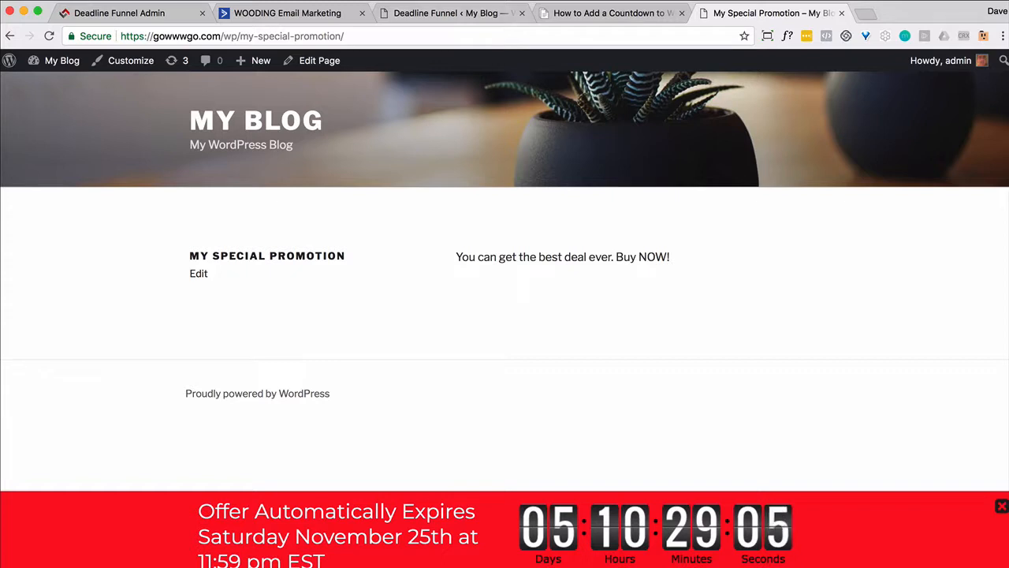
- Switch to ActiveCampaign, open the contact with the Gmail address and add it to the "Deadline Funnel + ActiveCampaign" automation
click(296, 14)
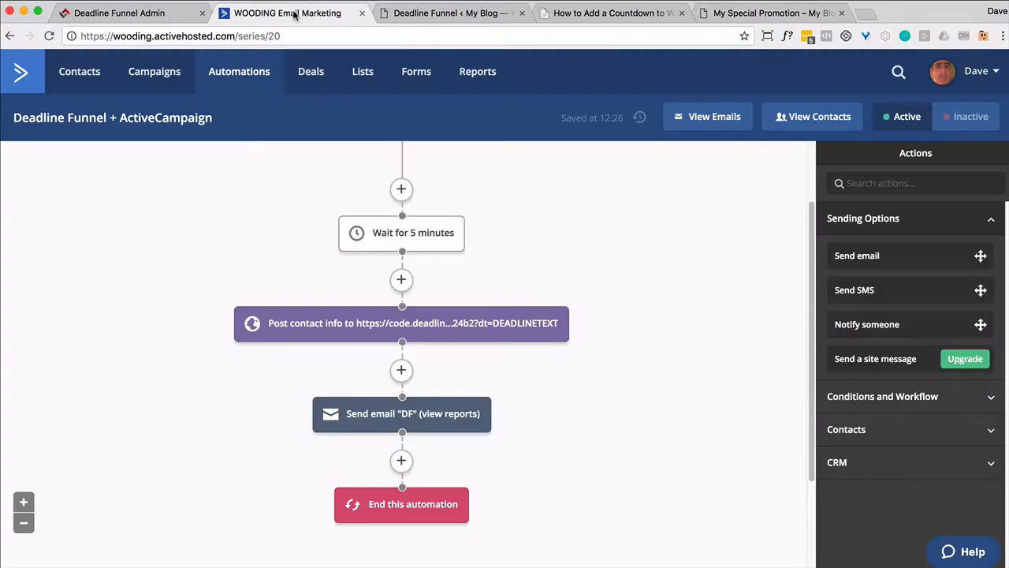
scroll(665, 241, up, 2)
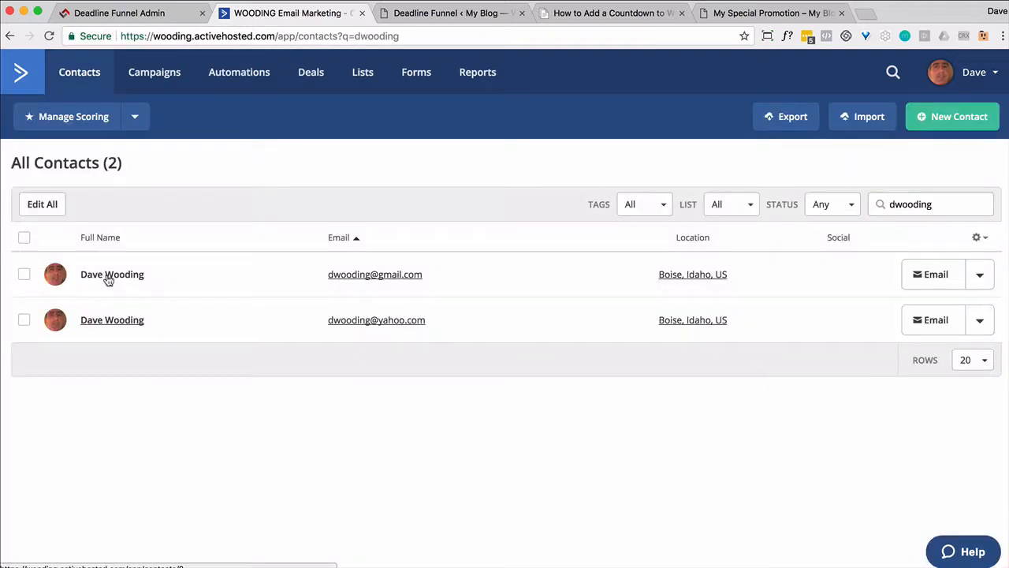
click(106, 277)
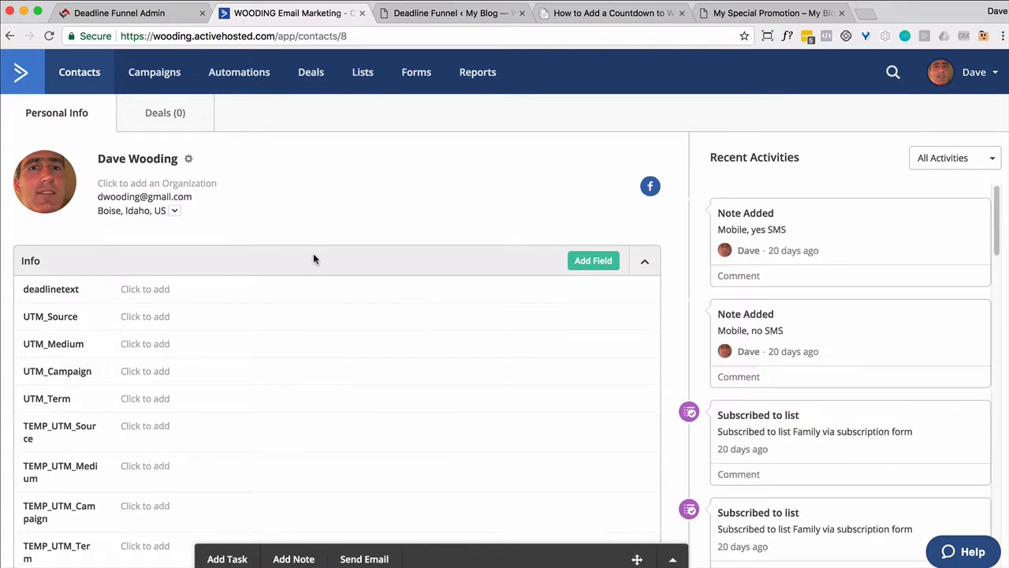
scroll(313, 257, down, 10)
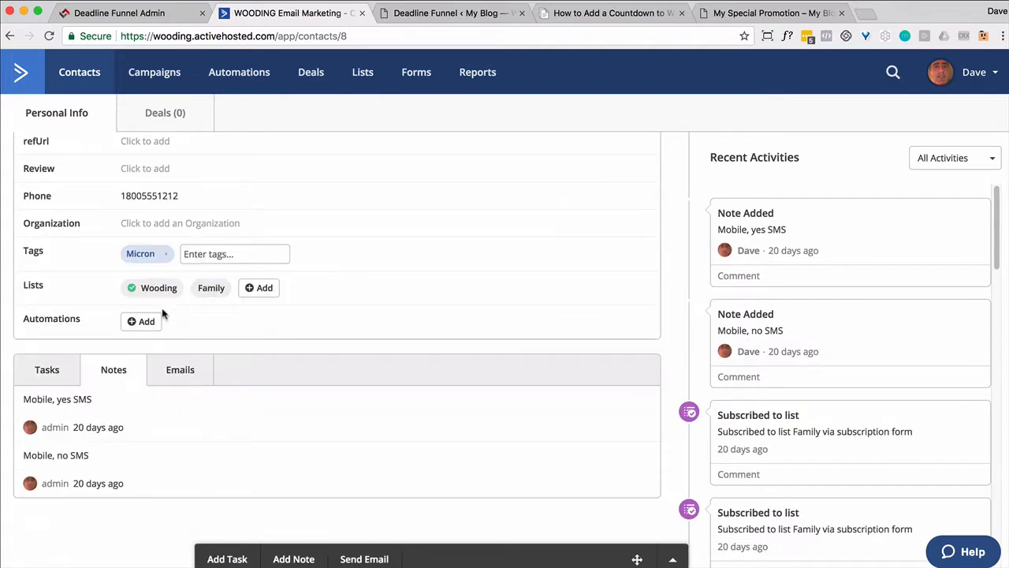
click(143, 321)
click(317, 221)
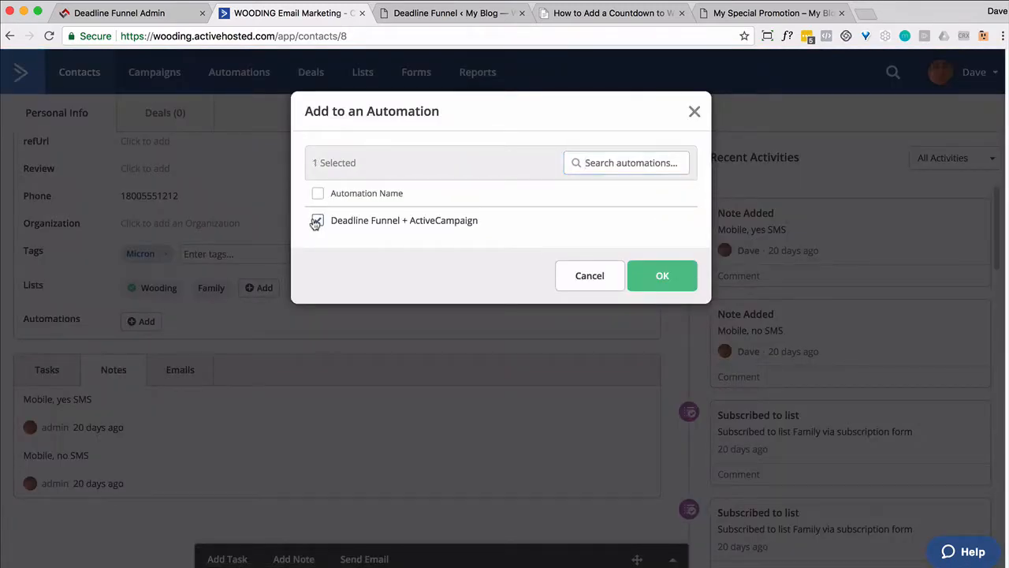
click(663, 288)
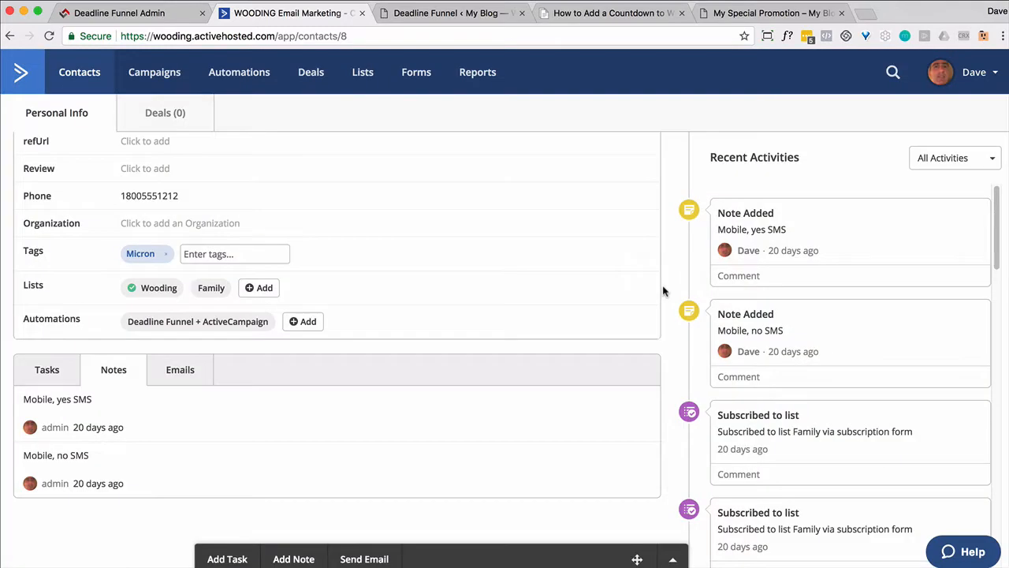
- Reload the contact's page, open its "Deadline Funnel + ActiveCampaign" automation entry and skip the 5-minute wait to check the contact's path
click(48, 35)
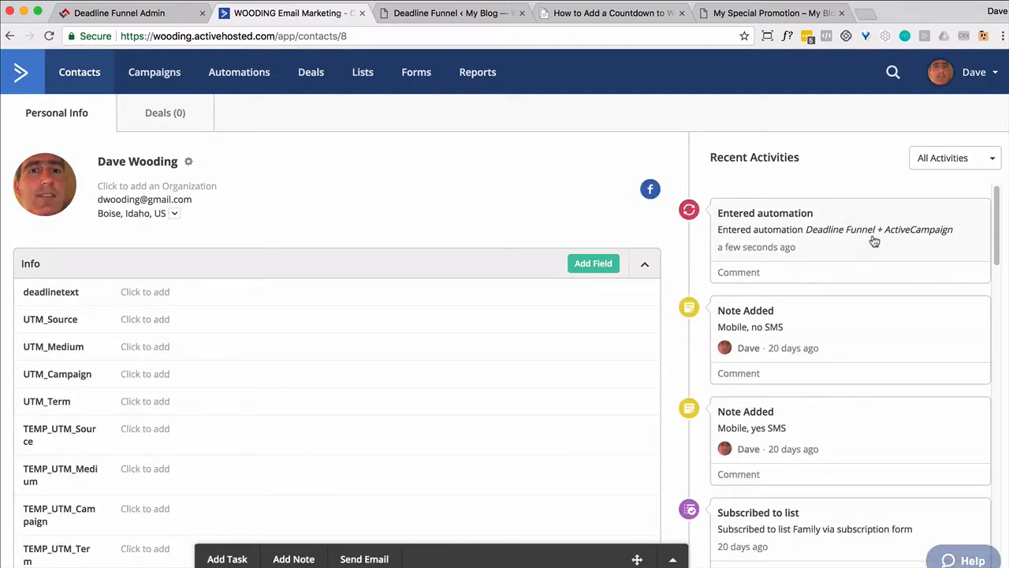
click(866, 230)
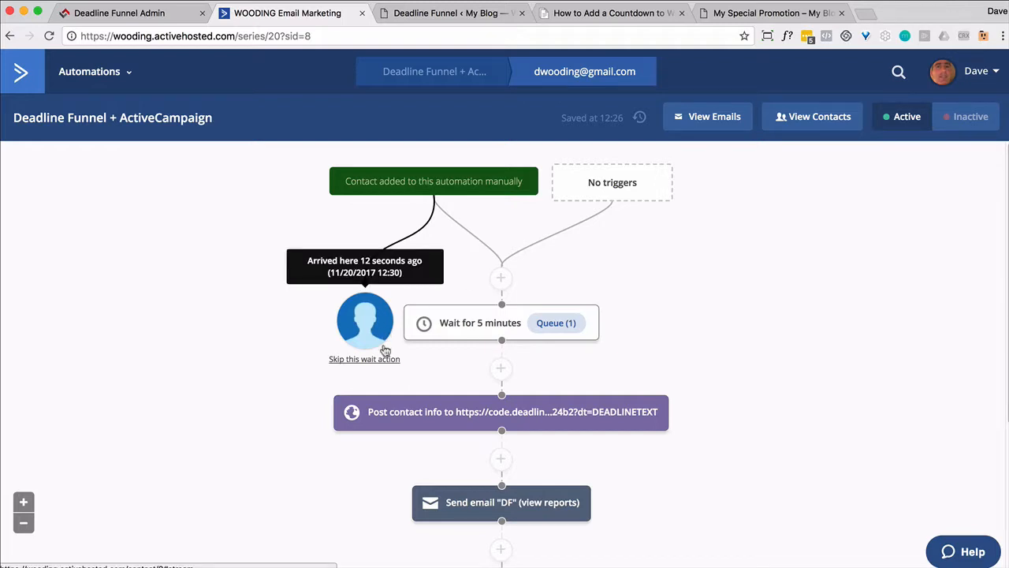
mouse_move(374, 361)
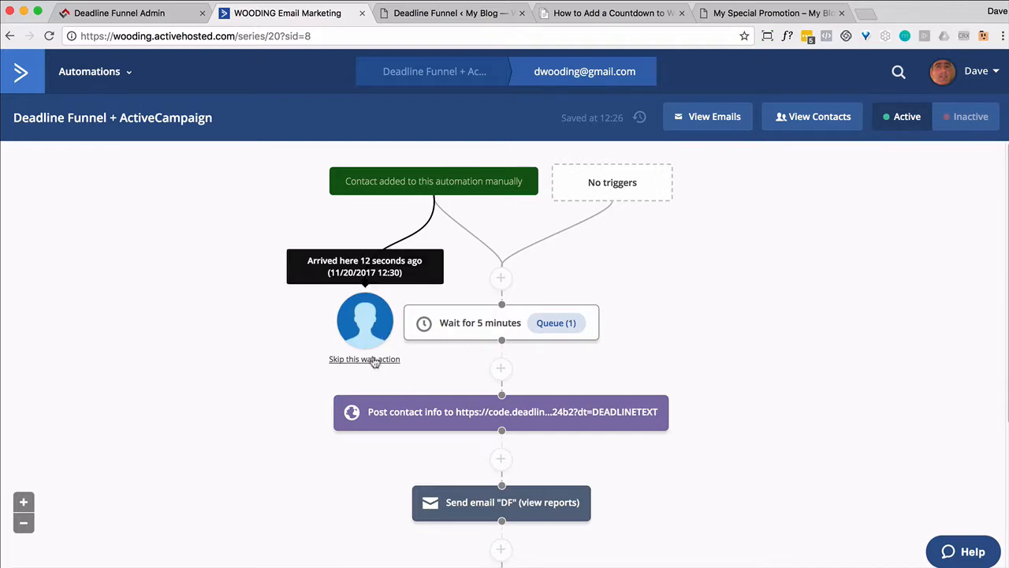
click(380, 359)
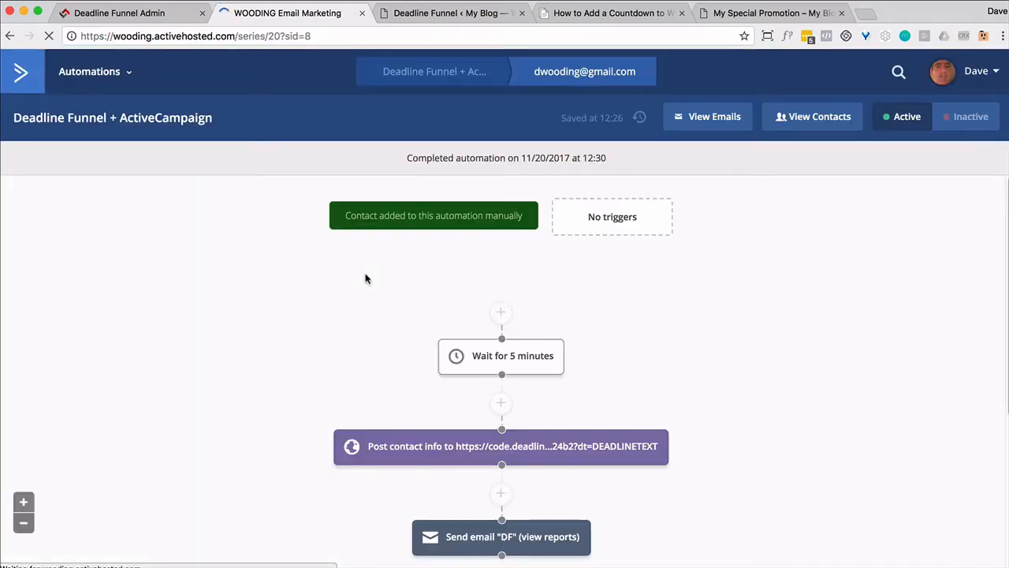
scroll(367, 277, down, 2)
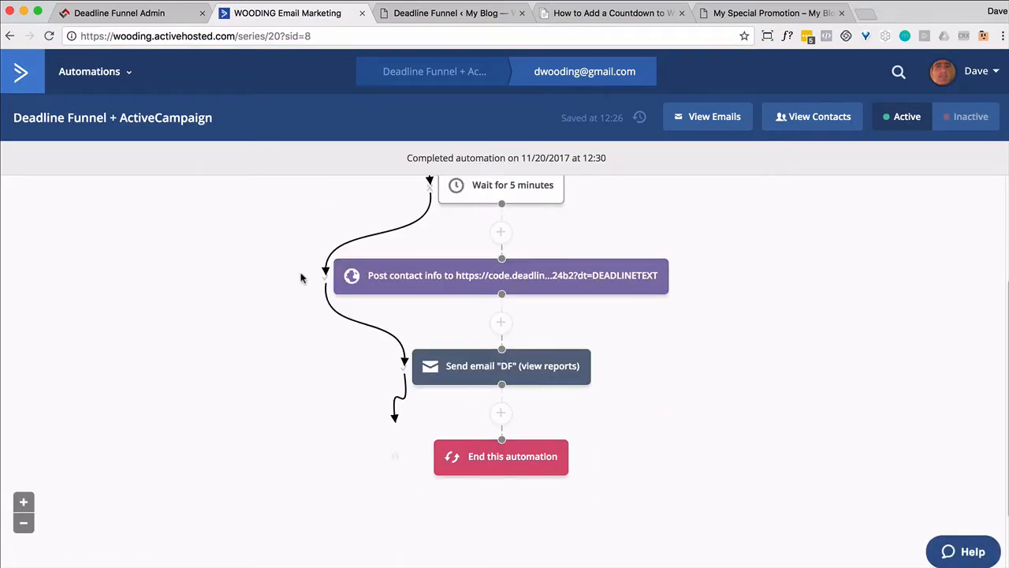
mouse_move(402, 371)
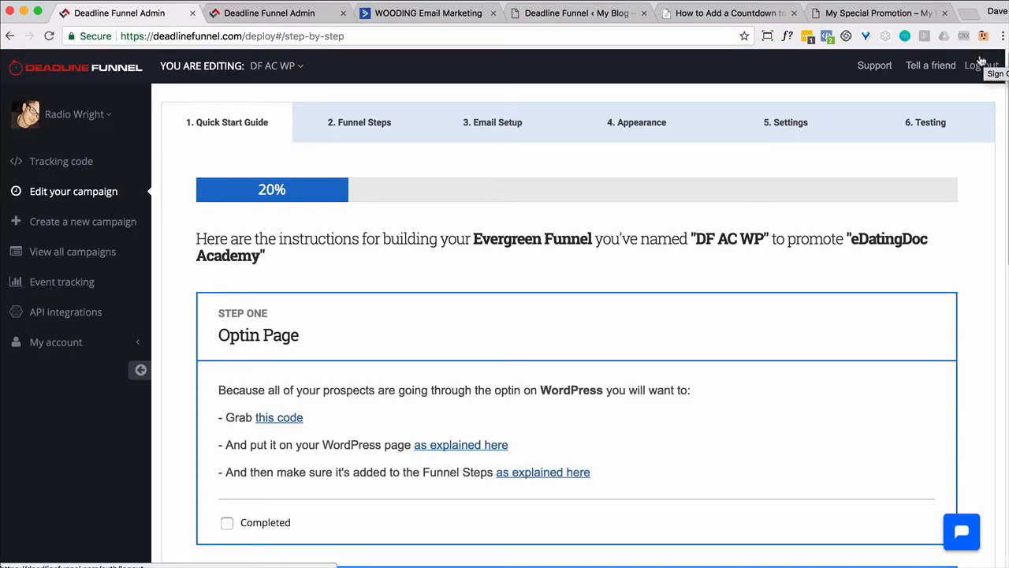
- Switch to Deadline Funnel and view the recent tracking events of the DF AC WP campaign
click(88, 254)
click(77, 284)
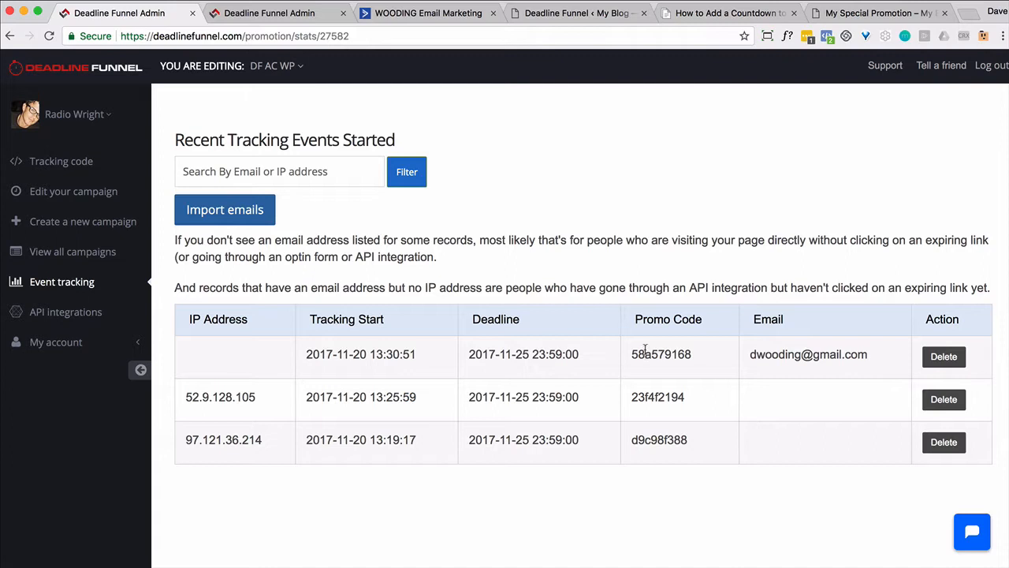
- Switch to Gmail in a new tab, open the "DF" email and follow its countdown timer to the special promotion page
click(965, 19)
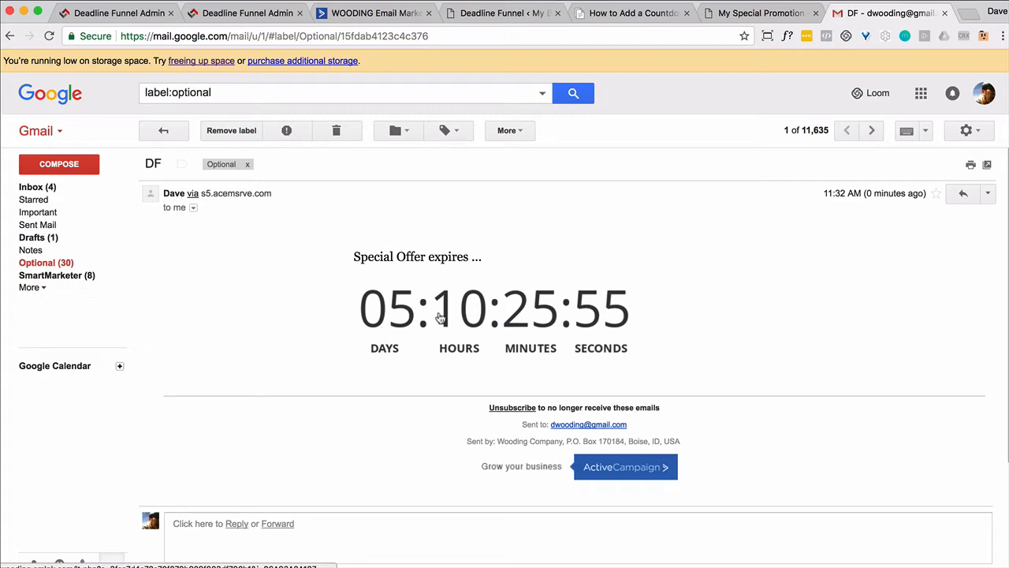
click(498, 312)
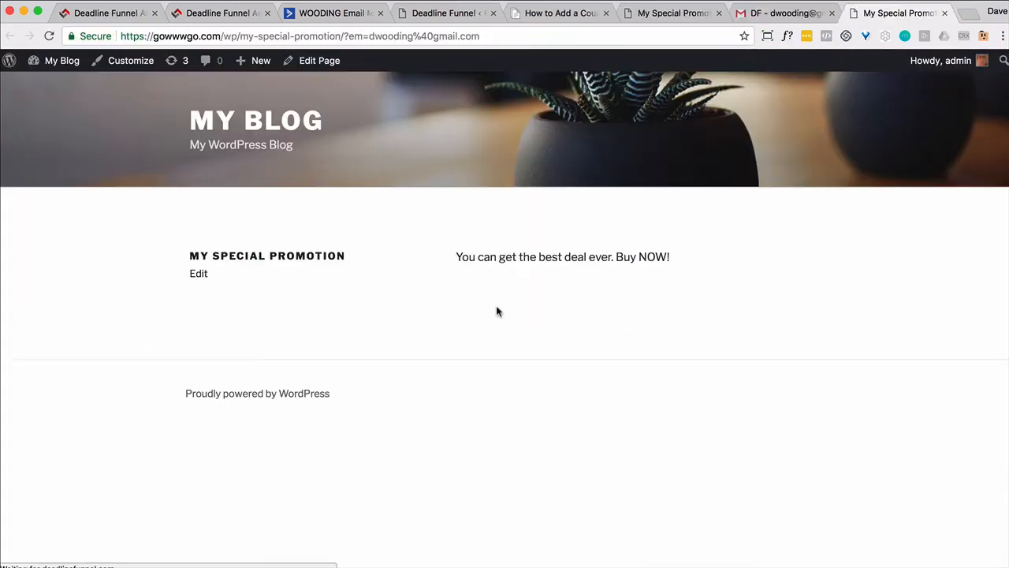